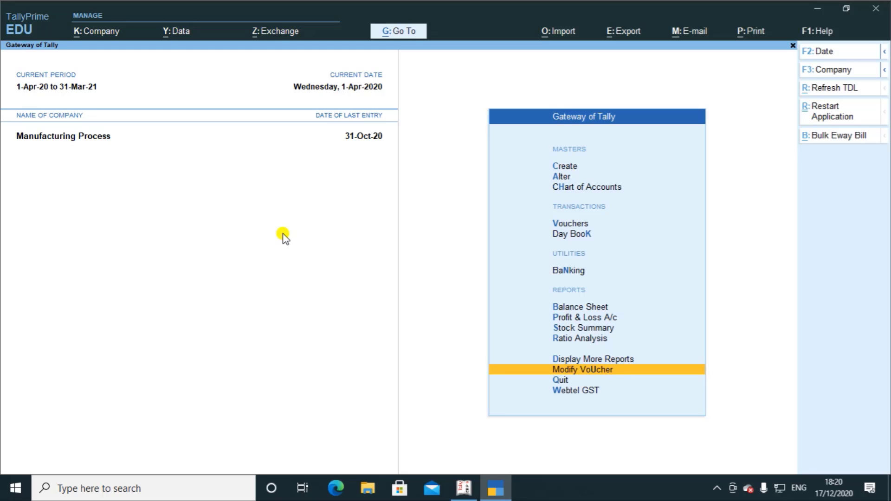
- Open the GST Rate Setup report for the Manufacturing Process company
key(Up)
key(Return)
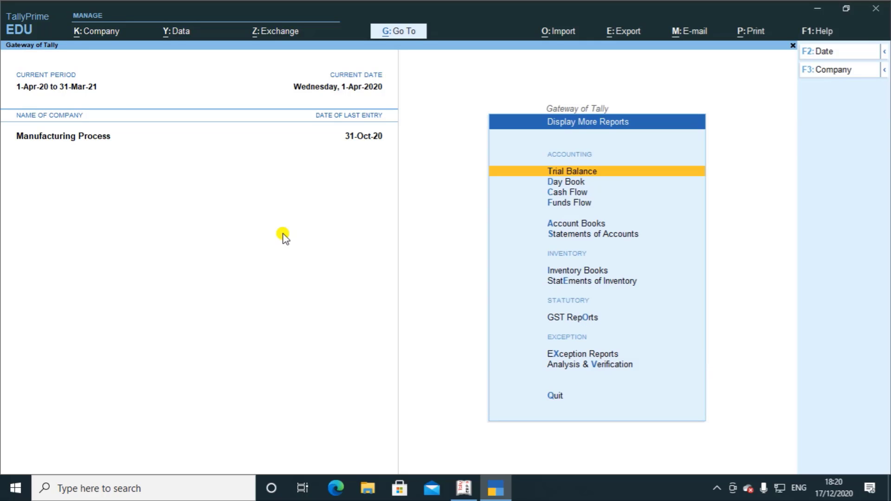
key(Down)
key(Down)
key(Down)
key(Down)
key(Down)
key(Down)
key(Down)
key(Down)
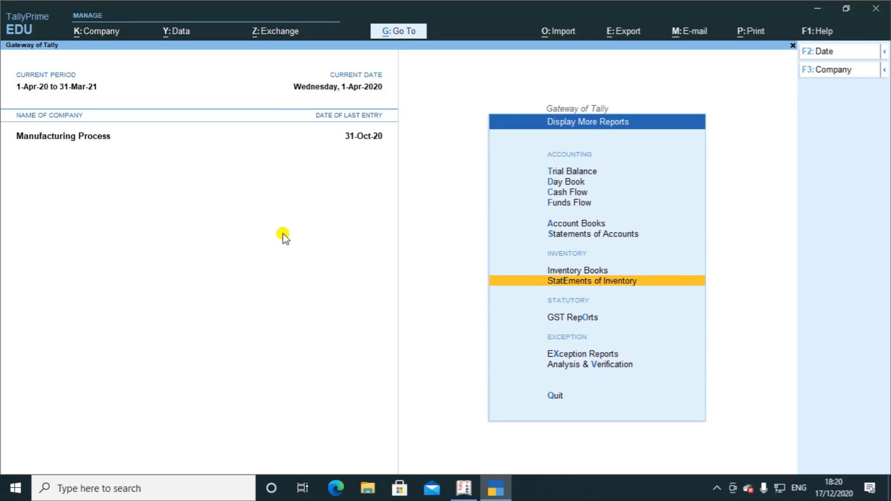
key(Return)
key(Down)
key(Down)
key(Down)
key(Down)
key(Down)
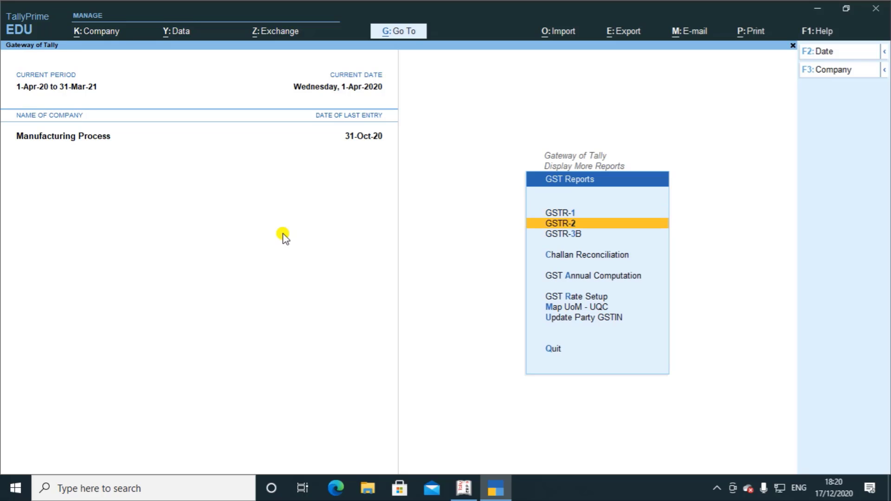
key(Return)
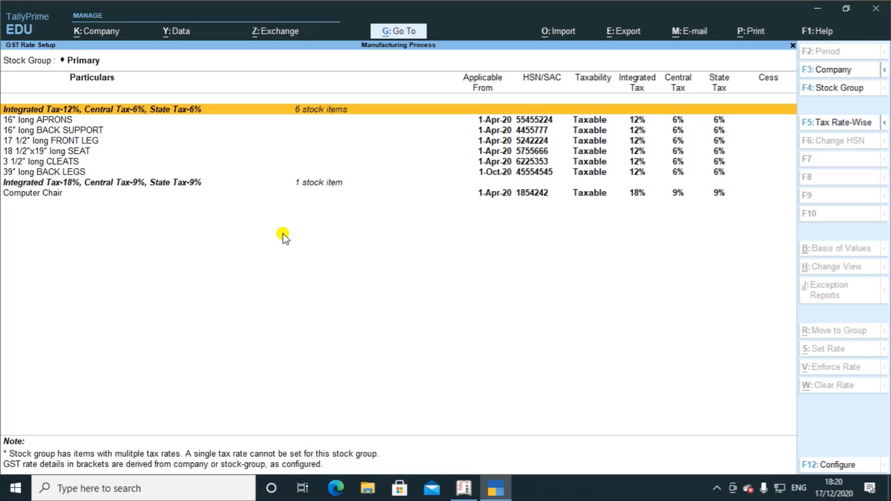
- Examine the HSN codes and GST rates of the chair component items and the Computer Chair, and leave the report
key(Down)
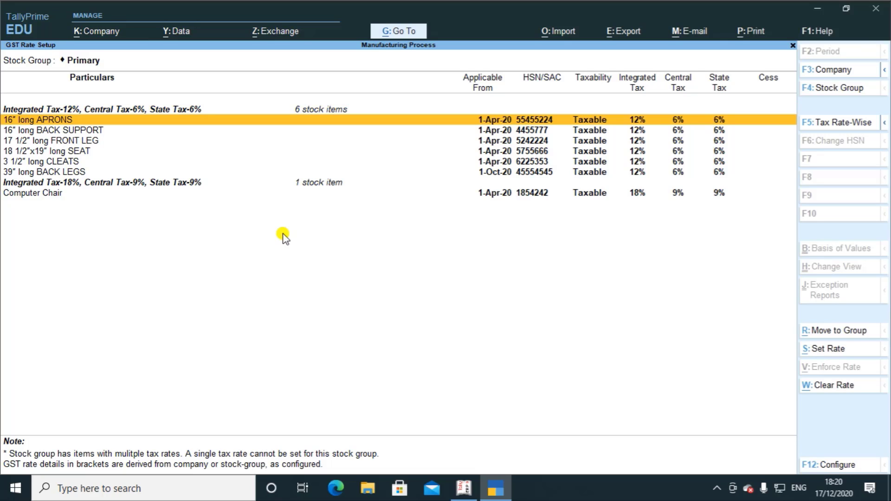
key(Down)
key(Down)
key(Down)
key(Down)
key(Down)
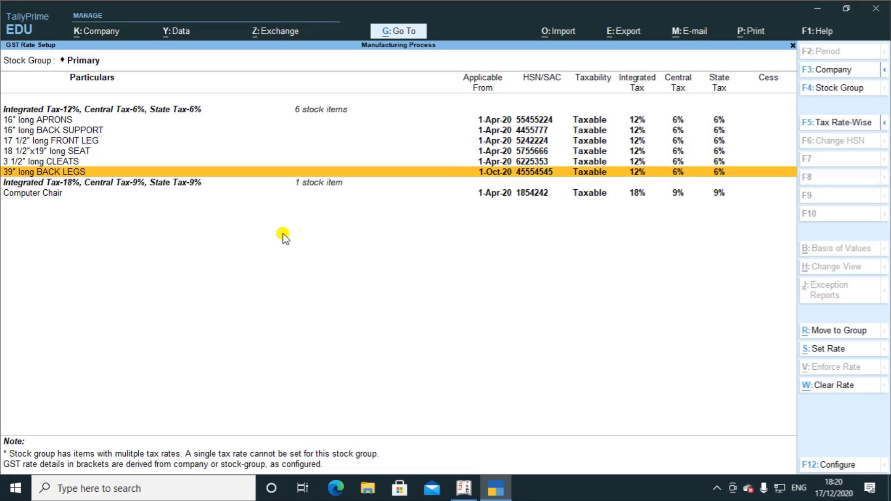
key(Down)
key(Down)
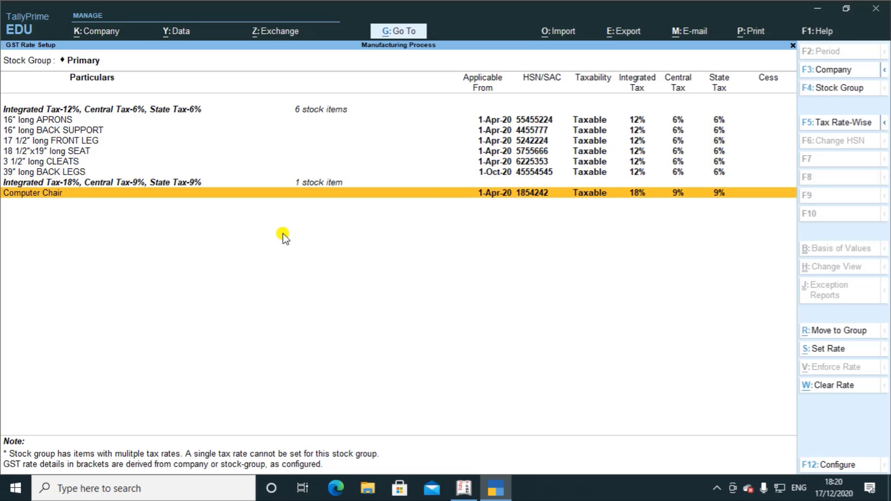
key(Up)
key(Up)
key(Up)
key(Up)
key(Up)
key(Up)
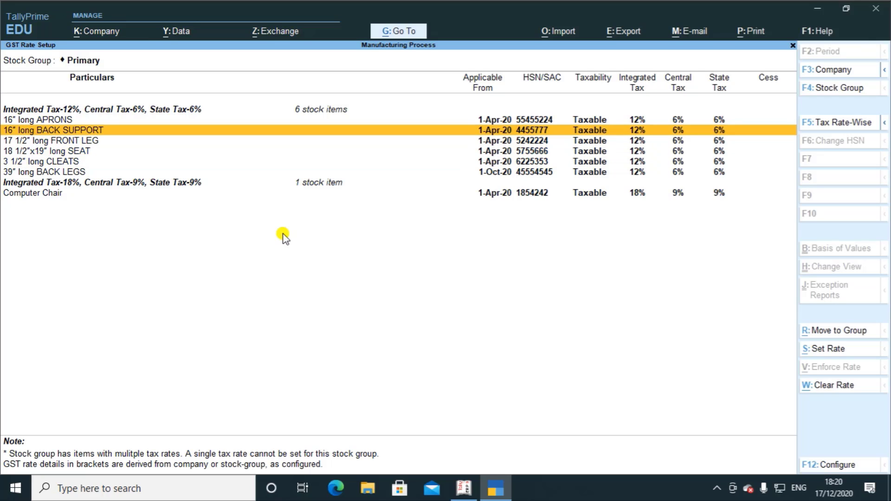
key(Down)
key(Down)
key(Down)
key(Down)
key(Down)
key(Down)
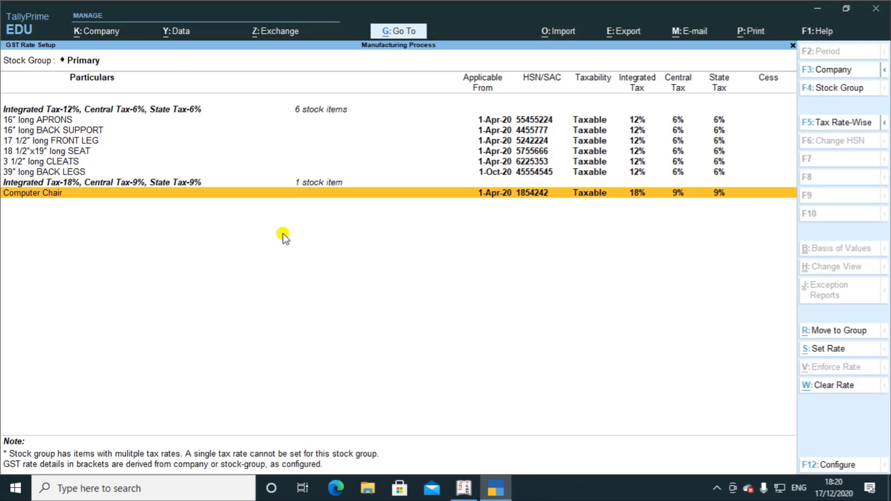
key(Escape)
key(Escape)
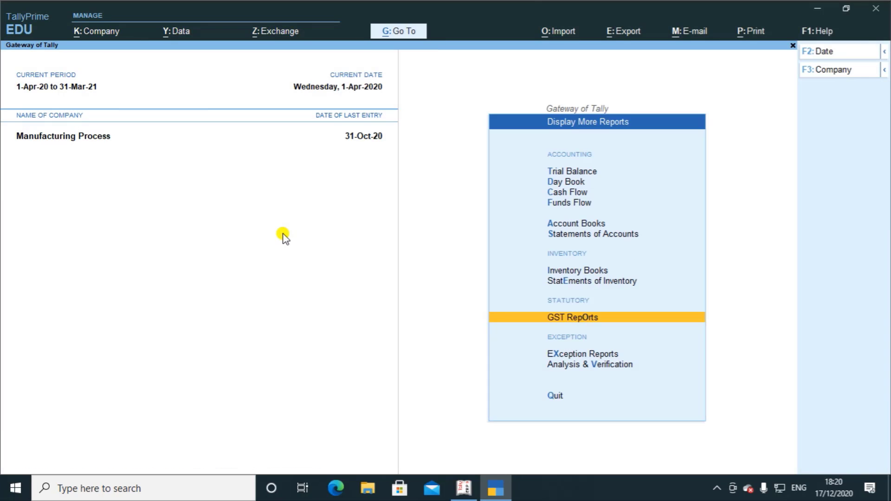
key(Escape)
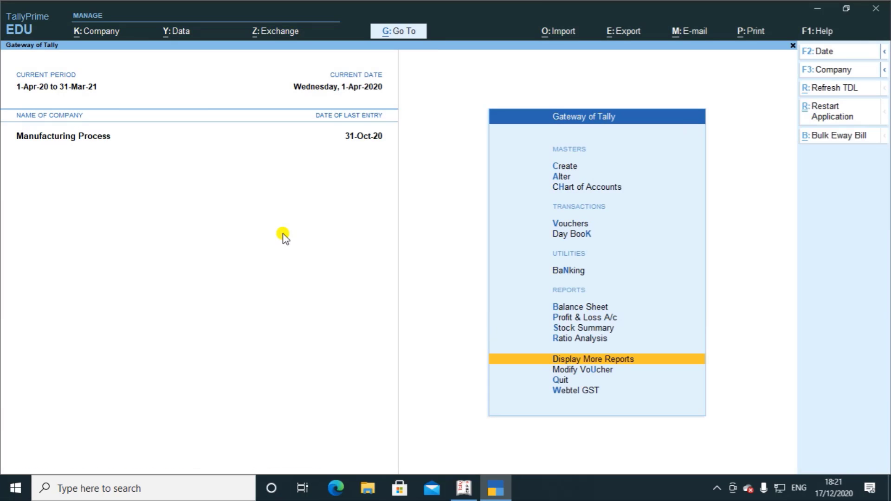
key(Up)
key(Up)
key(Up)
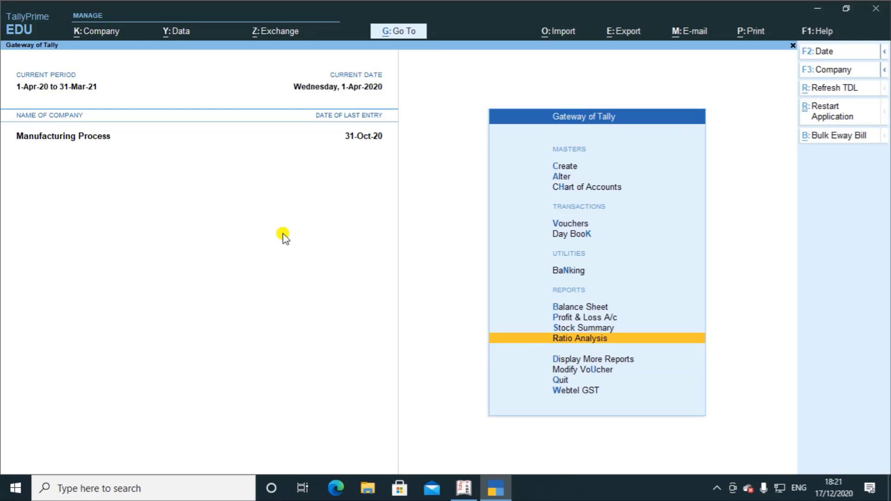
key(Up)
key(Up)
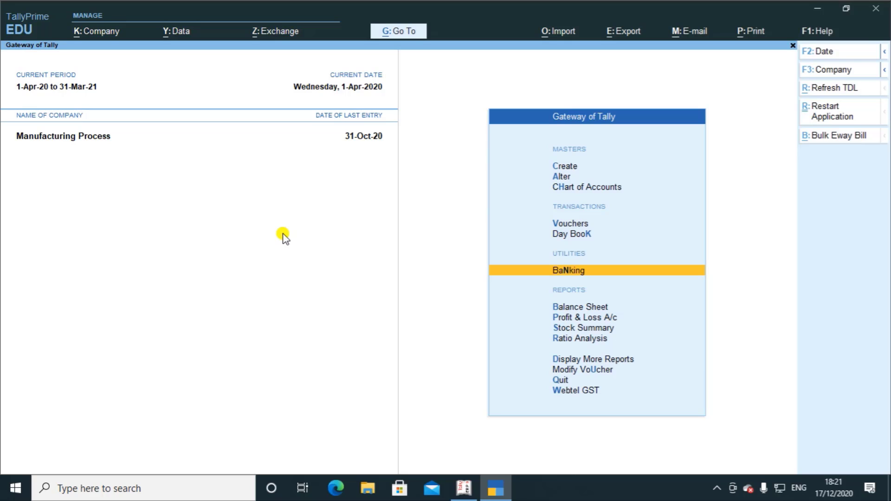
key(Up)
key(Up)
key(Up)
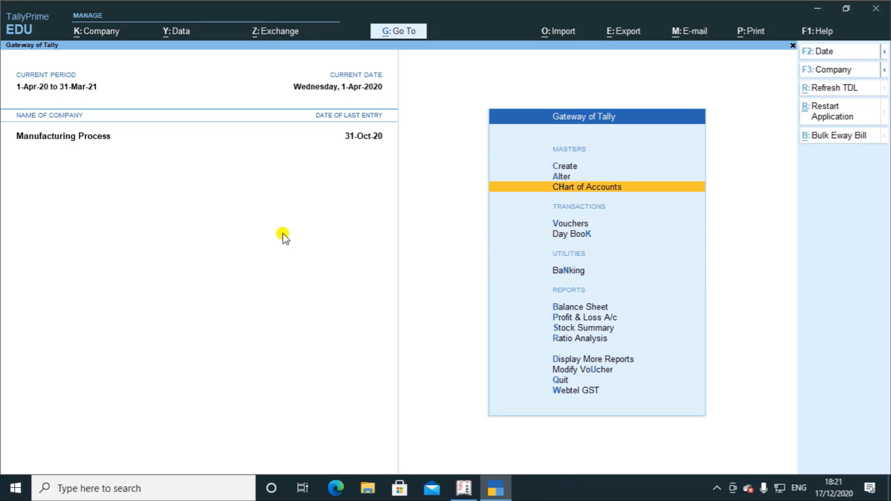
key(Down)
key(Down)
key(Down)
key(Down)
key(Down)
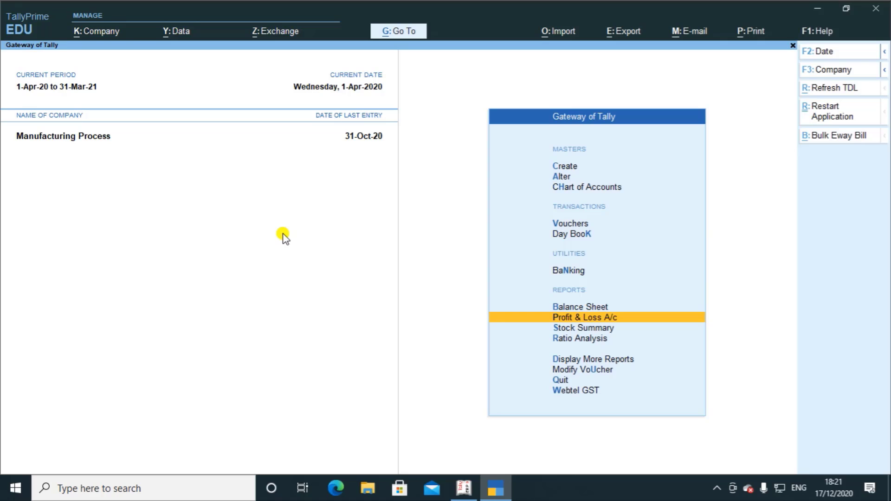
- Open the Cash ledger for alteration
key(Up)
key(Up)
key(Up)
key(Up)
key(Up)
key(Up)
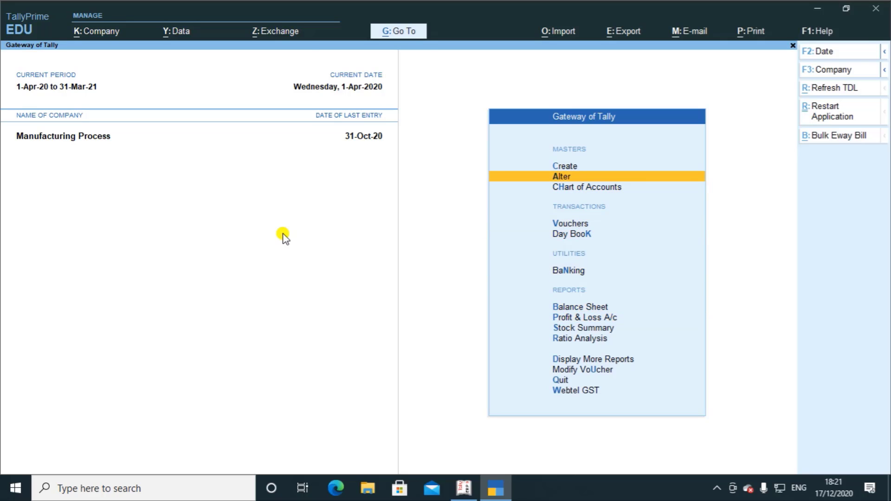
key(Return)
key(Down)
key(Return)
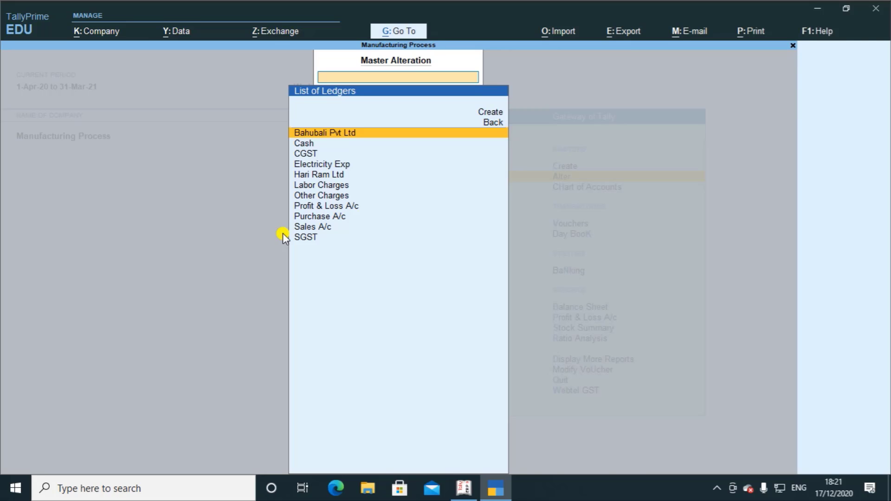
key(Down)
key(Return)
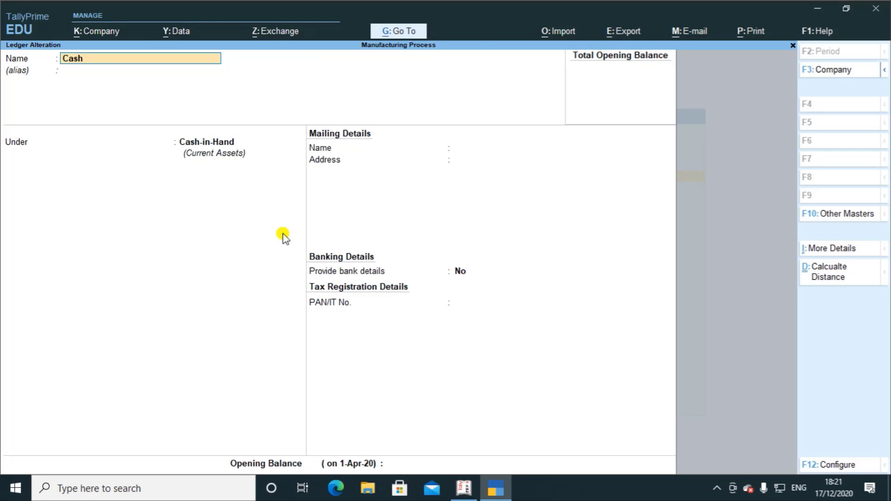
- Set the Cash ledger's opening balance to 20,000 Dr and save the ledger
key(Return)
key(Return)
key(Return)
key(Return)
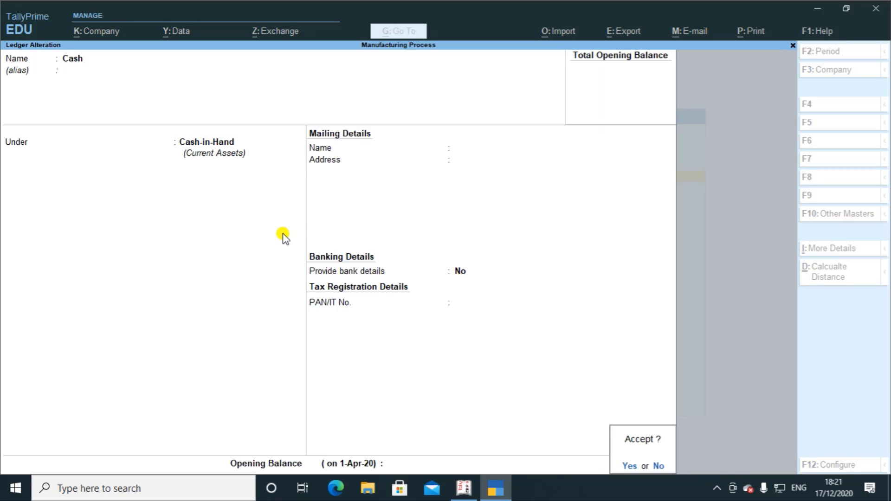
key(Escape)
text(20000)
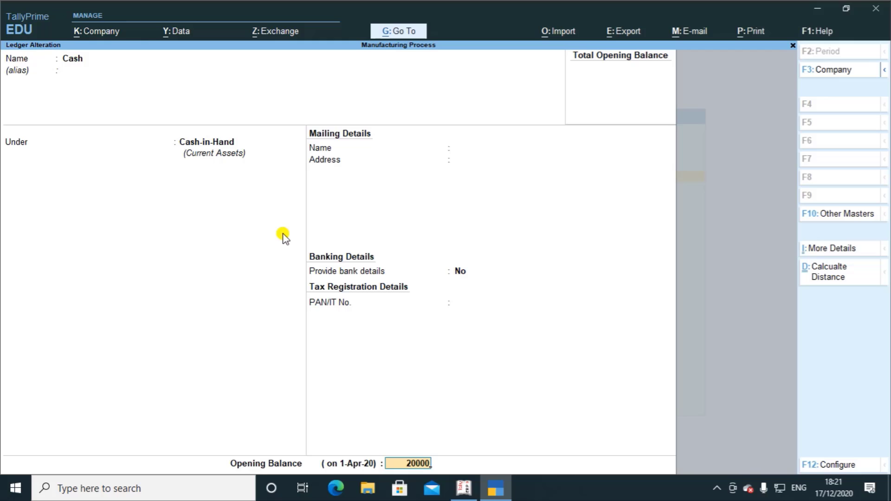
key(Return)
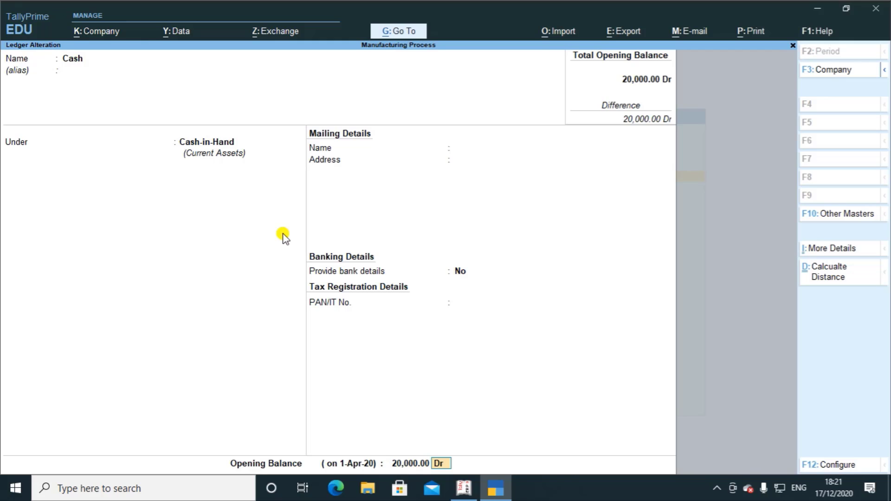
key(Return)
key(Return)
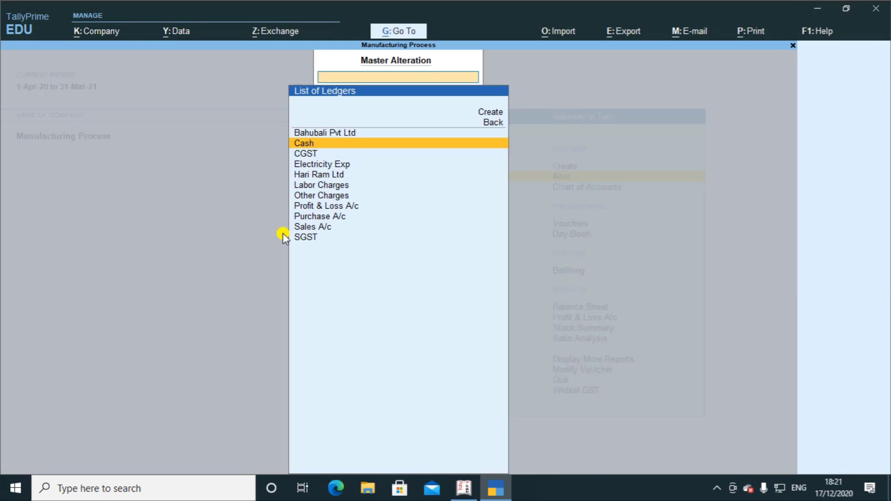
key(XF86AudioMute)
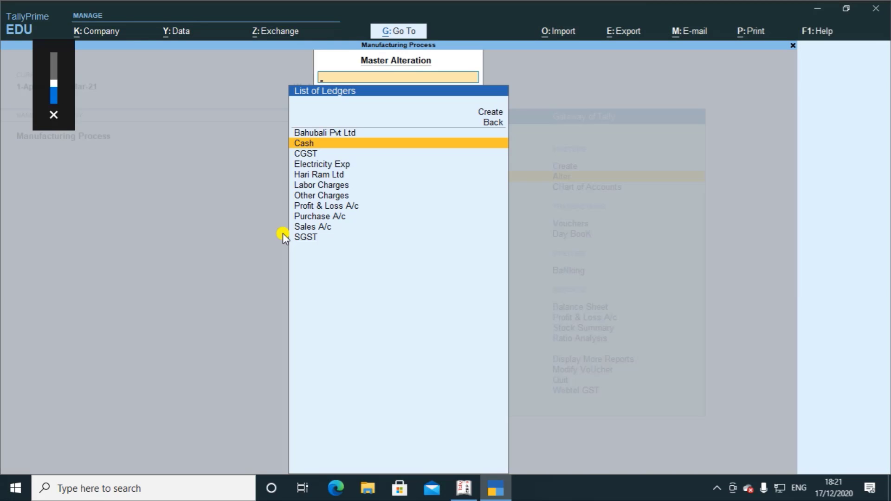
key(Return)
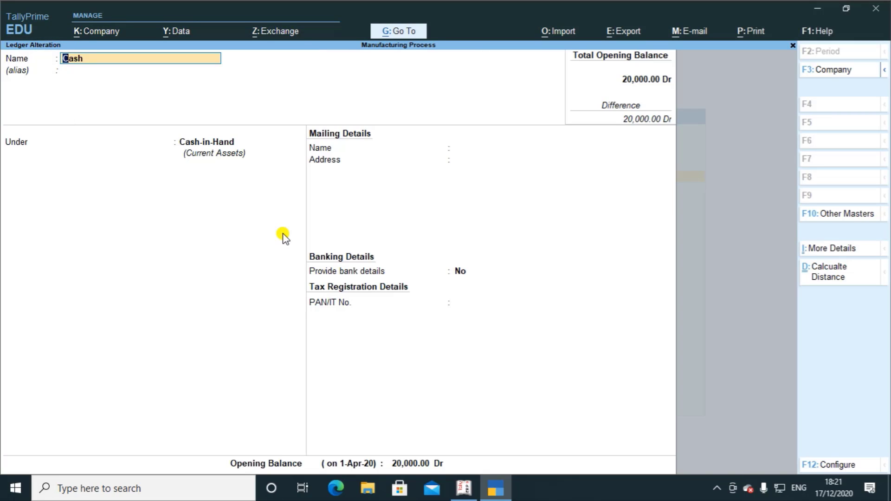
key(BackSpace)
key(Escape)
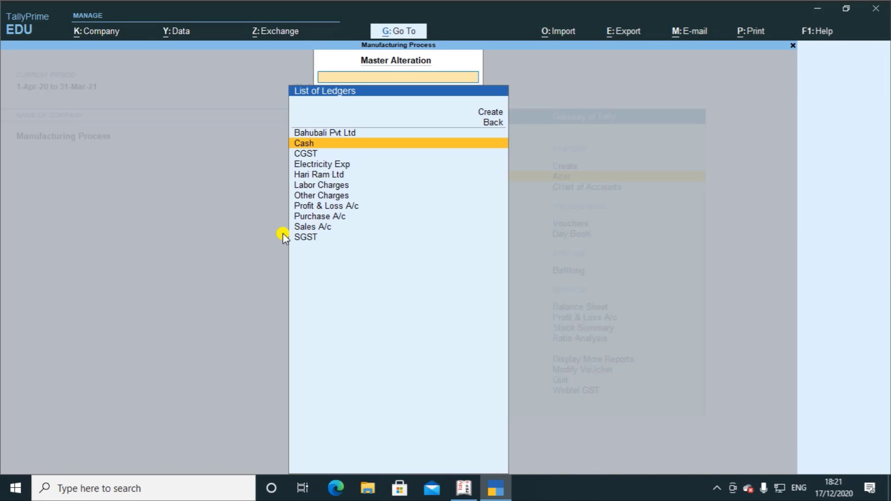
key(Escape)
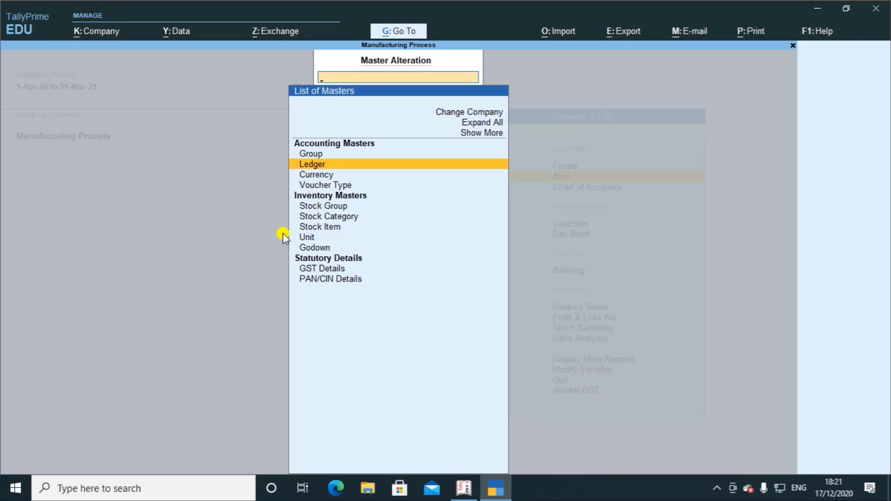
- Open the Profit & Loss A/c ledger for alteration
key(Return)
key(Down)
key(Down)
key(Down)
key(Down)
key(Down)
key(Down)
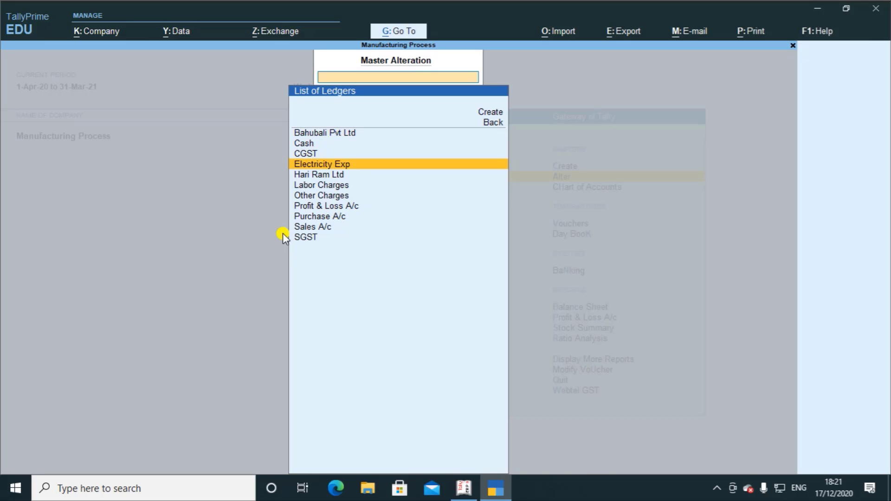
key(Down)
key(Return)
- Set the Profit & Loss A/c ledger's opening balance to 1,500 Cr, save it and return to the Gateway of Tally
key(Return)
key(Return)
key(Return)
key(Return)
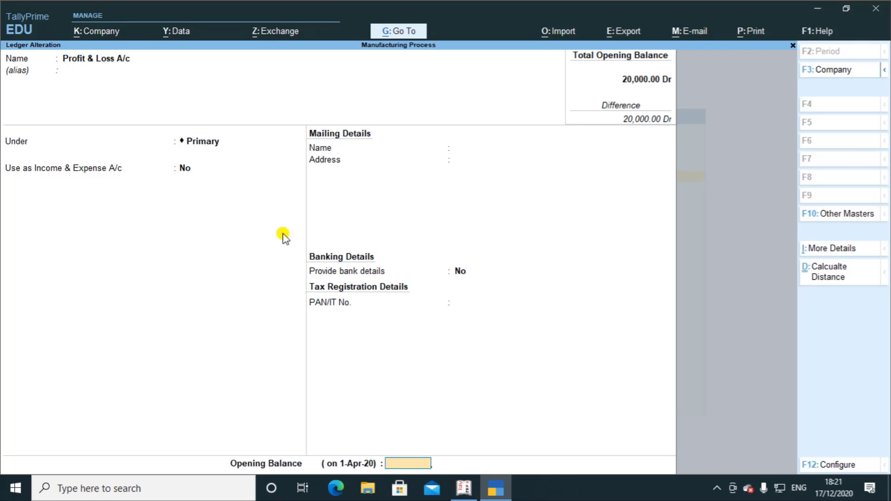
text(1500)
key(Return)
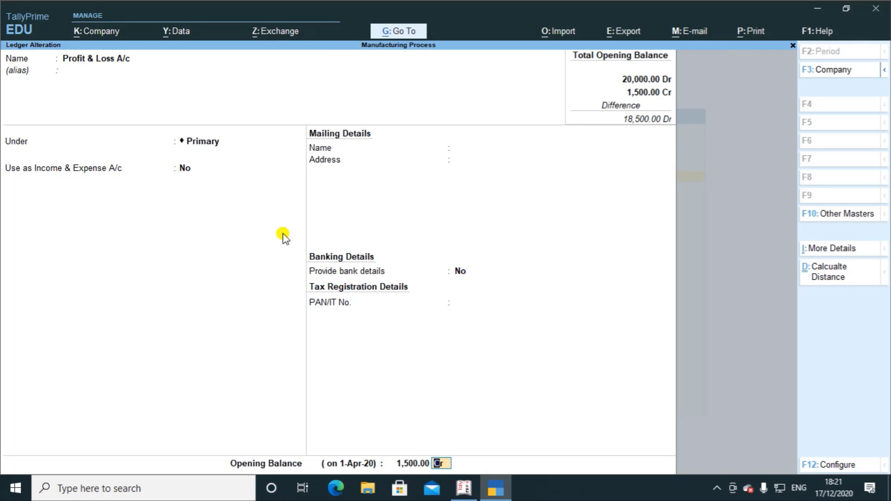
key(Return)
key(Return)
key(Escape)
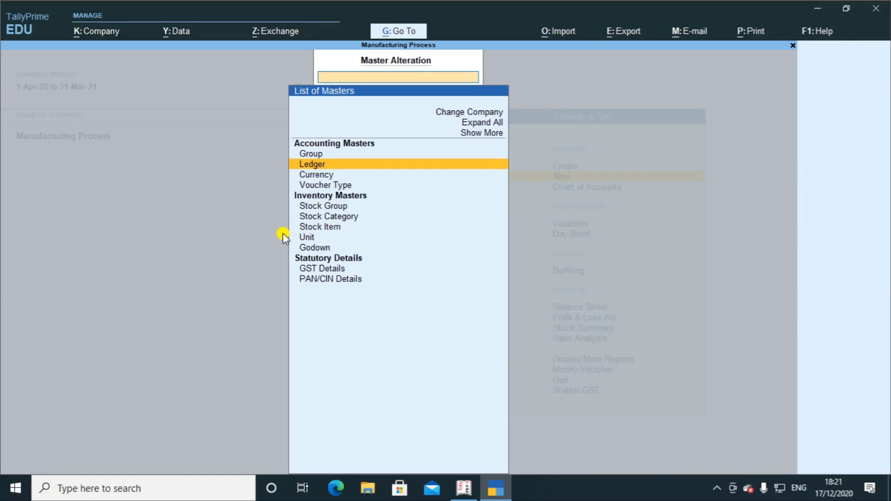
key(Escape)
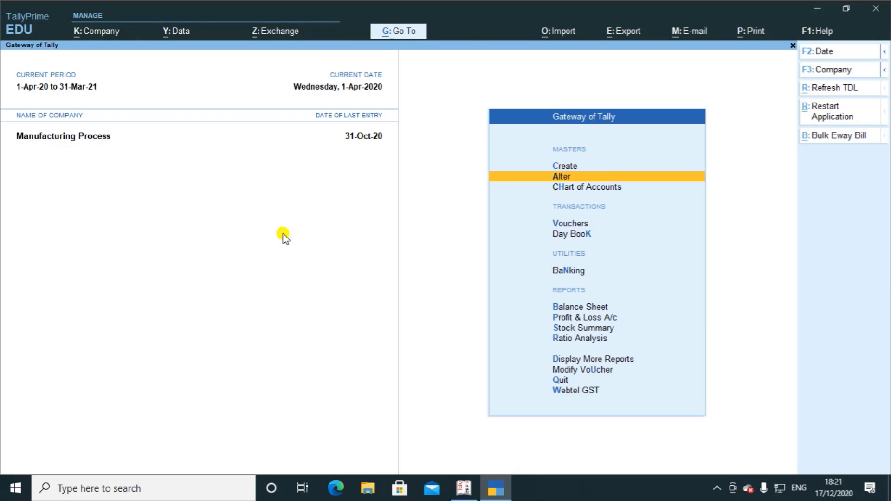
- Open Display More Reports from the Gateway of Tally
key(Down)
key(Down)
key(Down)
key(Down)
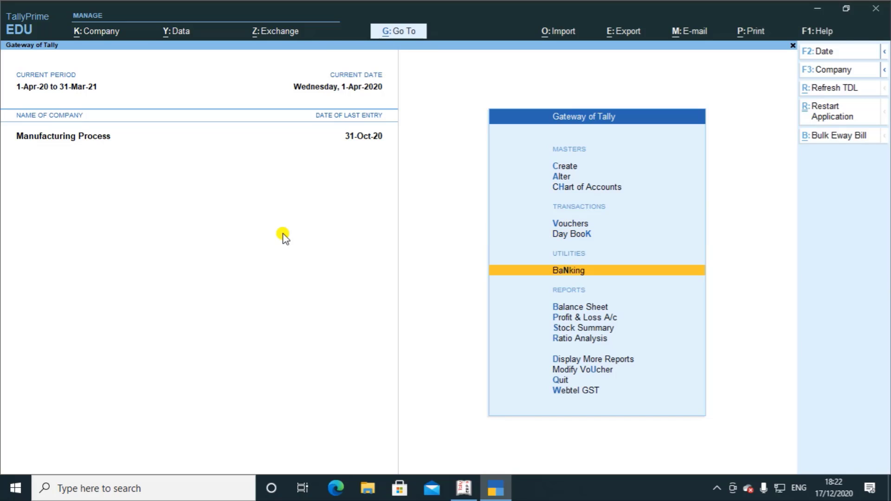
key(Down)
key(Down)
key(Down)
key(Down)
key(Down)
key(Down)
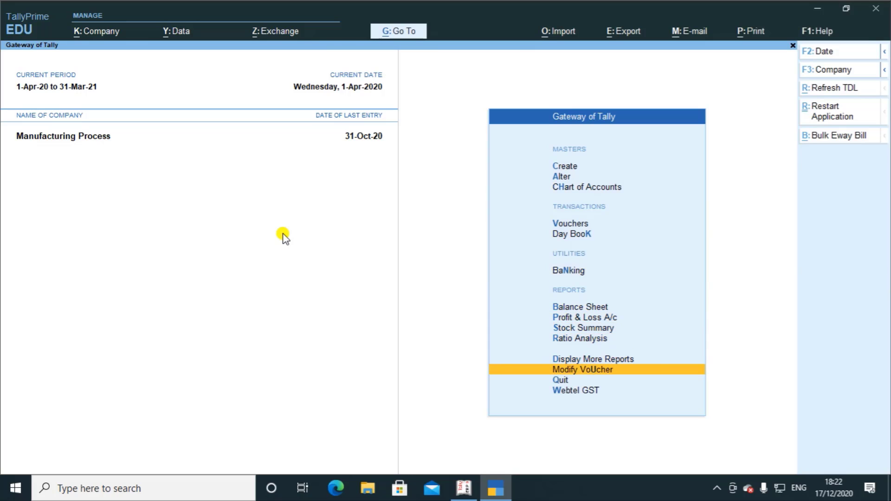
key(Up)
key(Return)
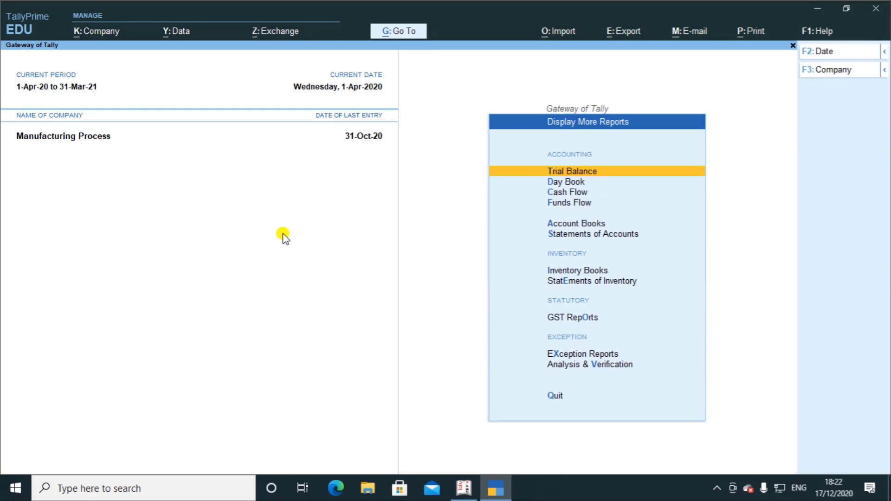
- Open the Statistics report under Statements of Accounts
key(Down)
key(Down)
key(Down)
key(Down)
key(Down)
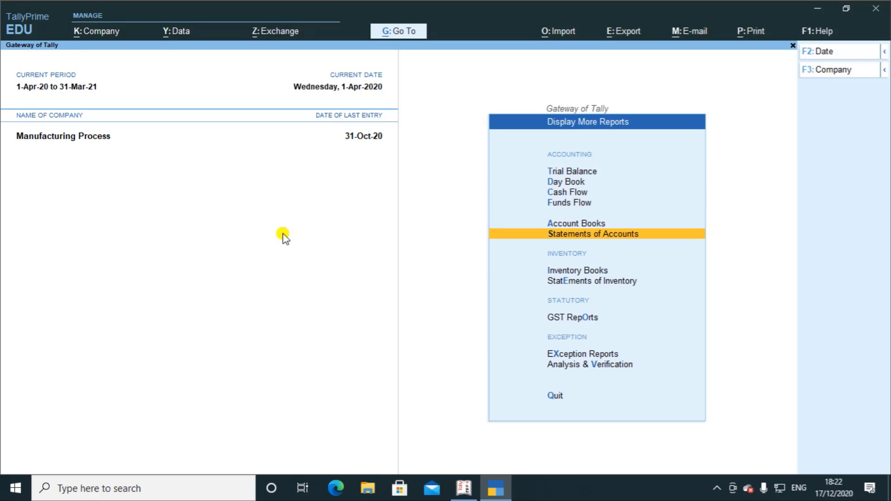
key(Return)
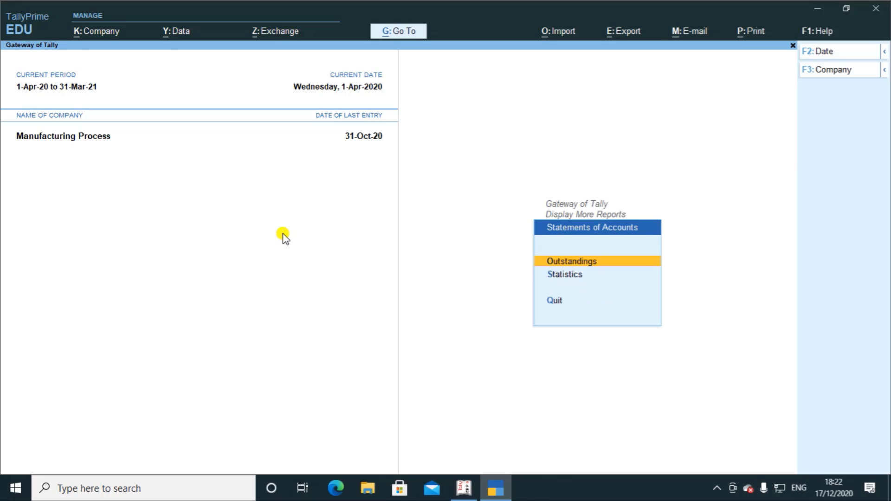
key(Down)
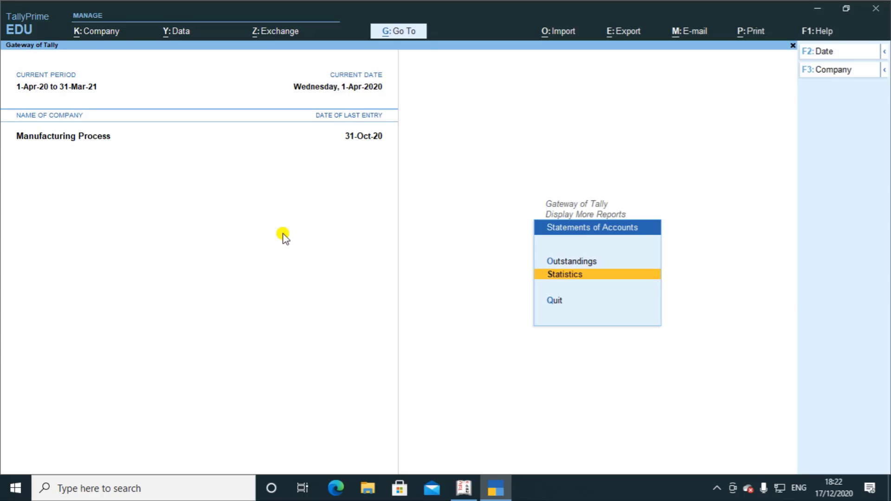
key(Return)
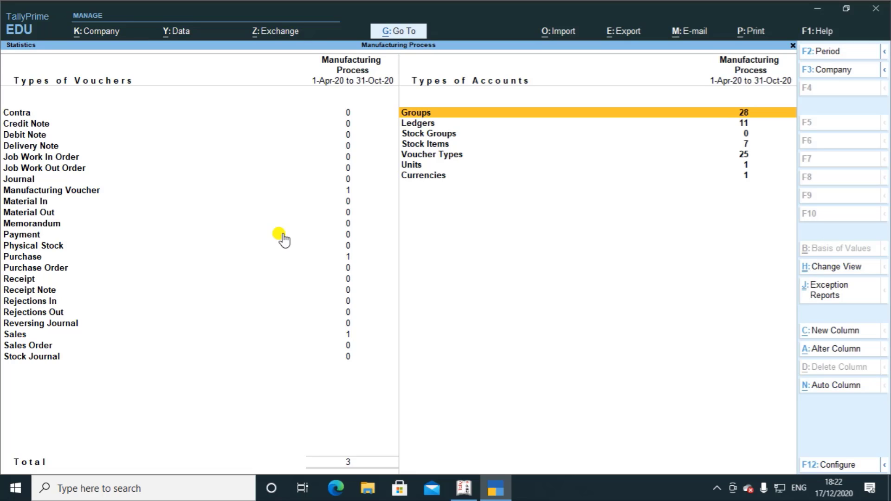
- Open the list of stock items from the Statistics report
key(Down)
key(Down)
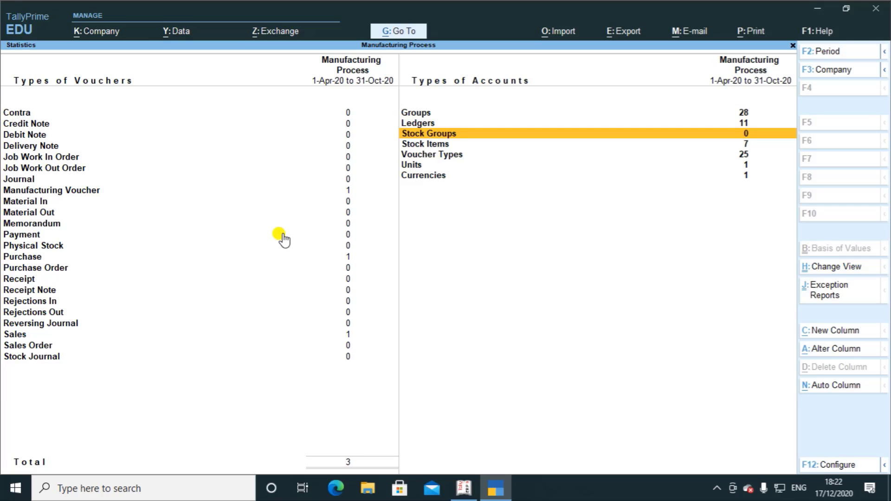
key(Down)
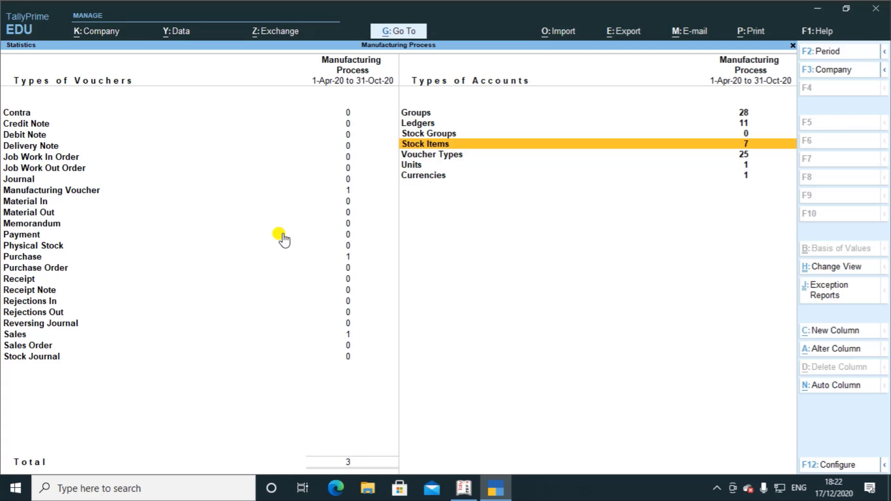
key(Return)
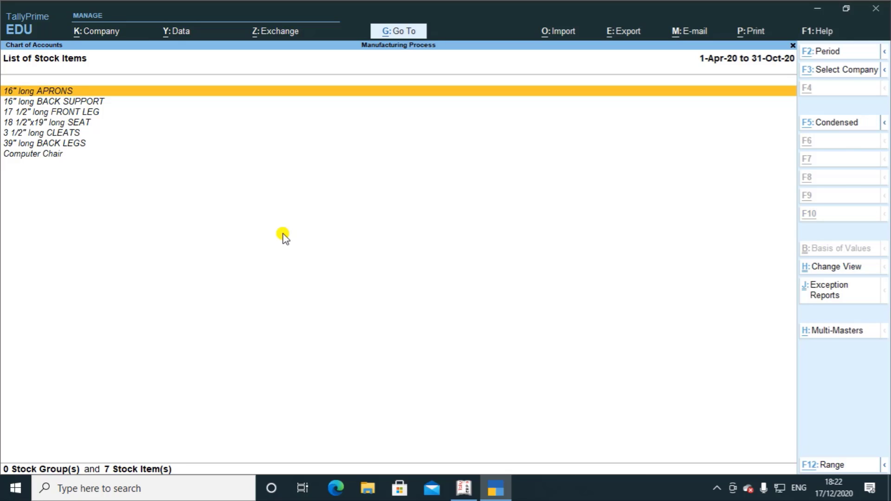
- Start a masters export for the stock items and open its export configuration
key(alt+e)
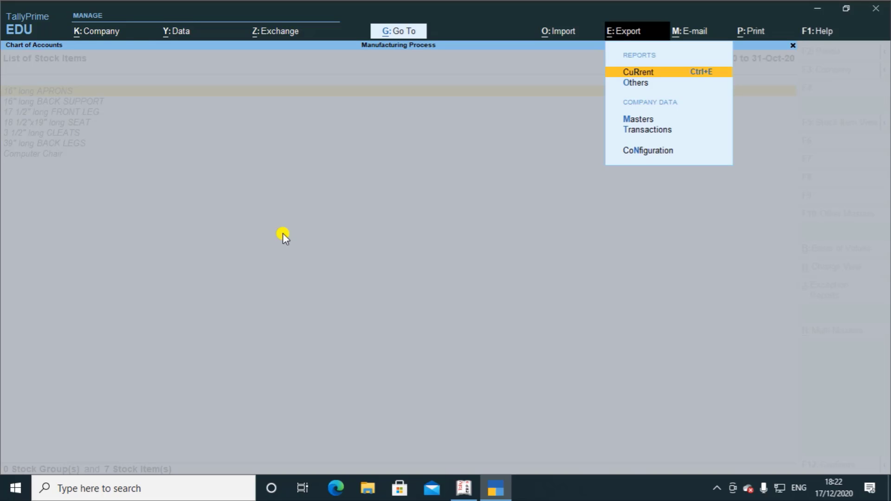
key(m)
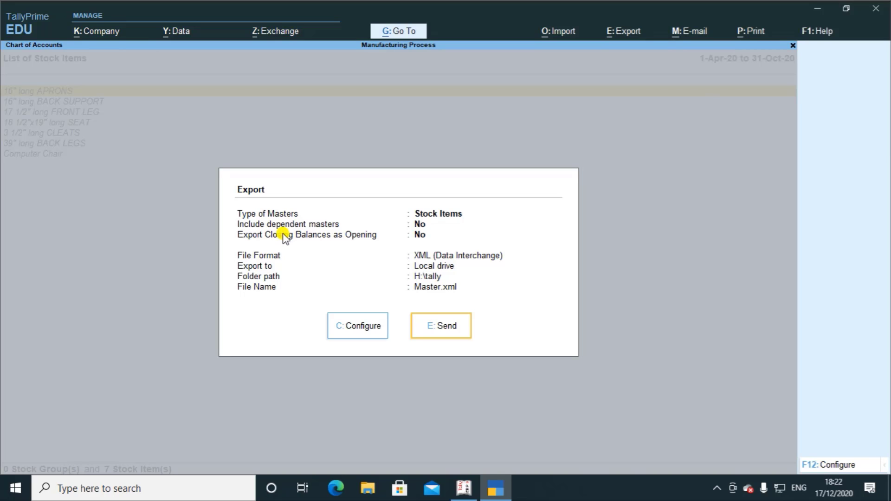
key(Left)
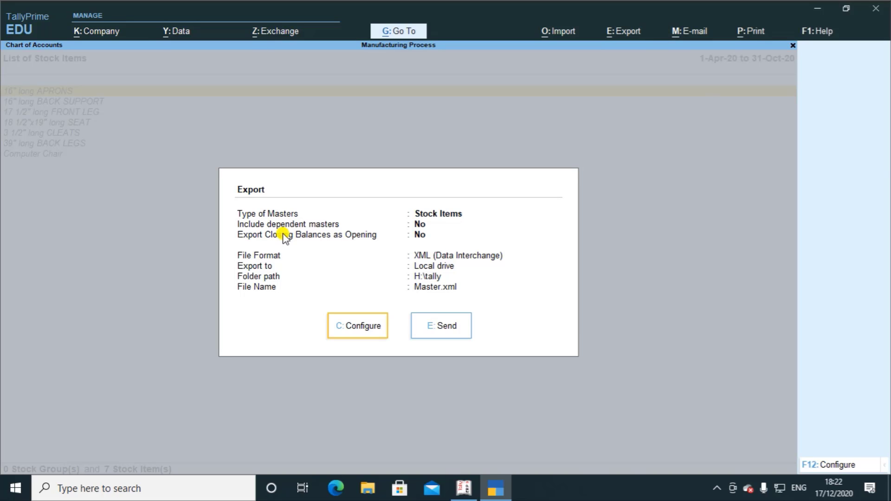
key(Return)
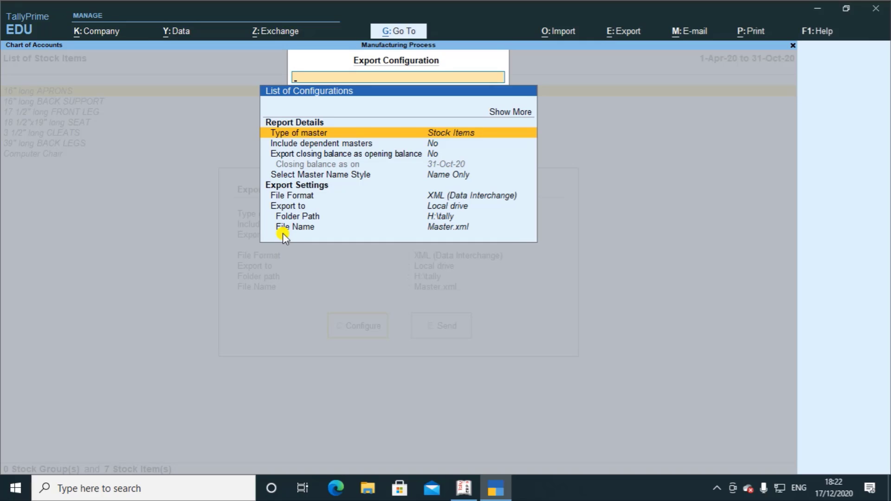
- Name the export file stockitem.xml and export the stock items to the H:\tally folder
key(Down)
key(Down)
key(Down)
key(Down)
key(Down)
key(Down)
key(Down)
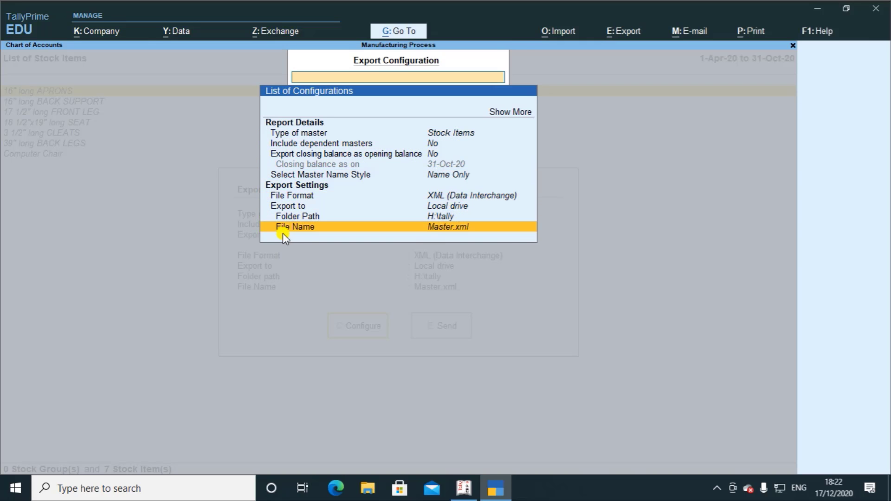
key(Return)
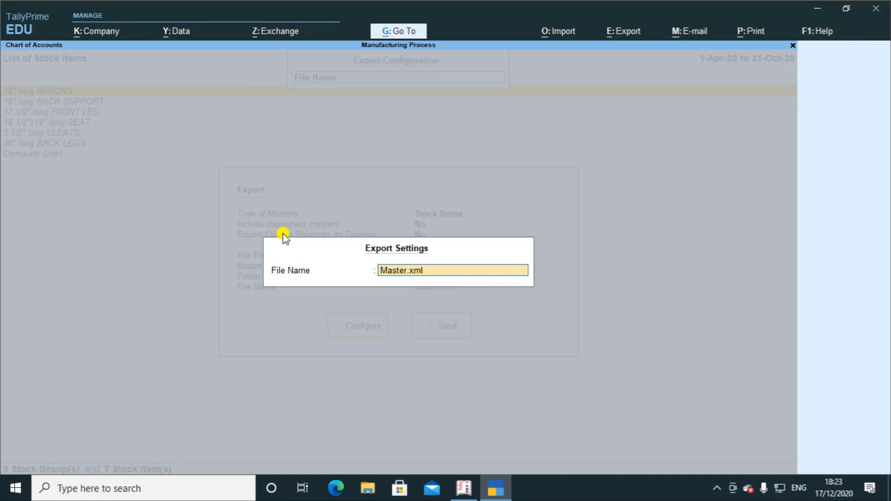
text(stockitem.xm)
key(Return)
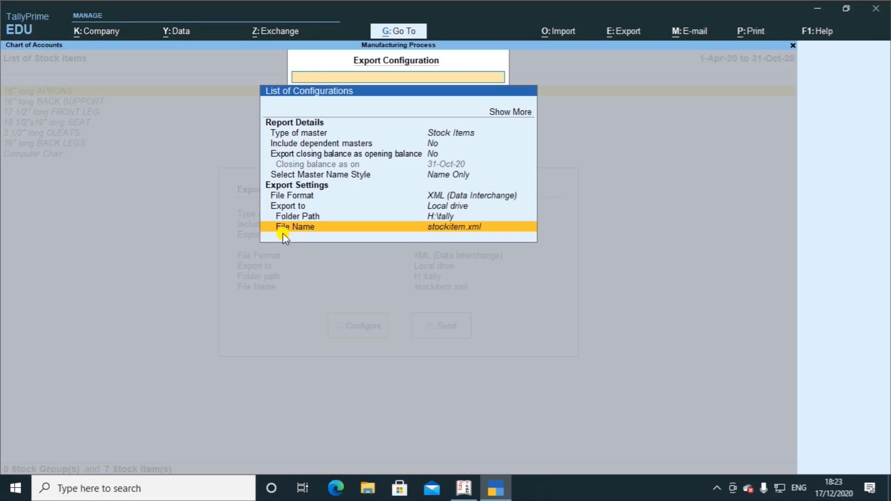
key(ctrl+a)
key(e)
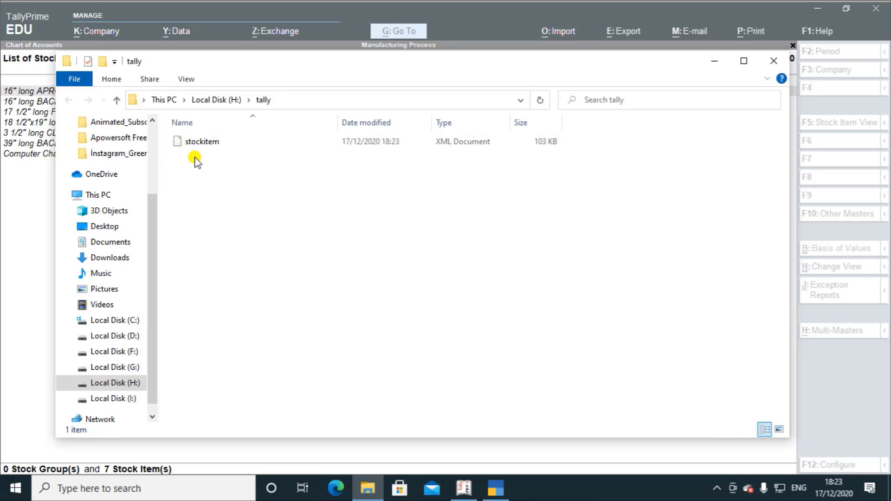
- Switch back to TallyPrime, return to the Statistics report and open the list of ledgers
key(alt+Tab)
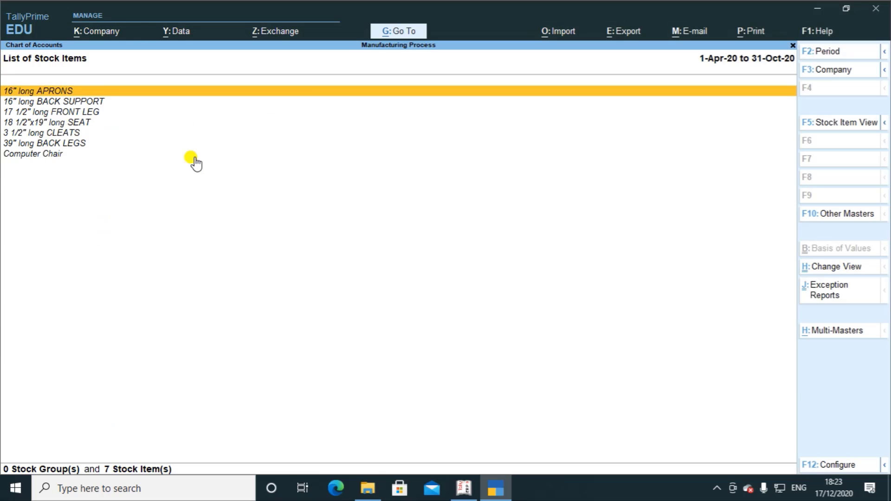
key(Escape)
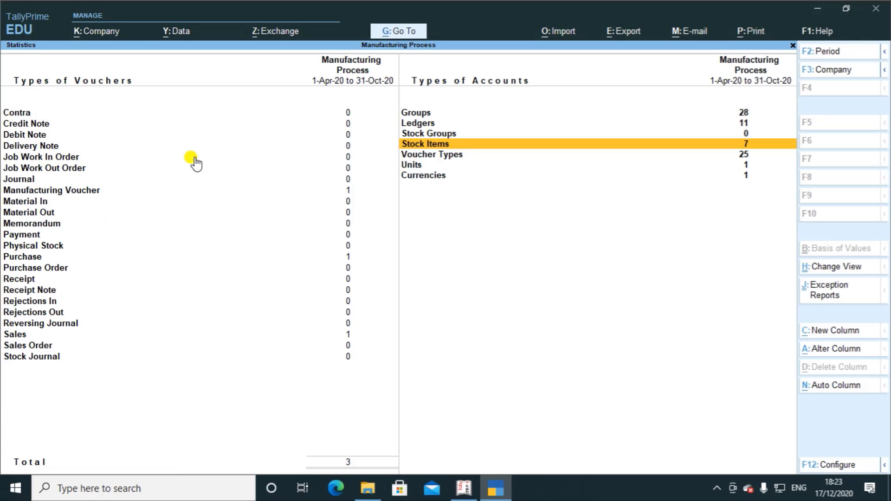
key(Up)
key(Up)
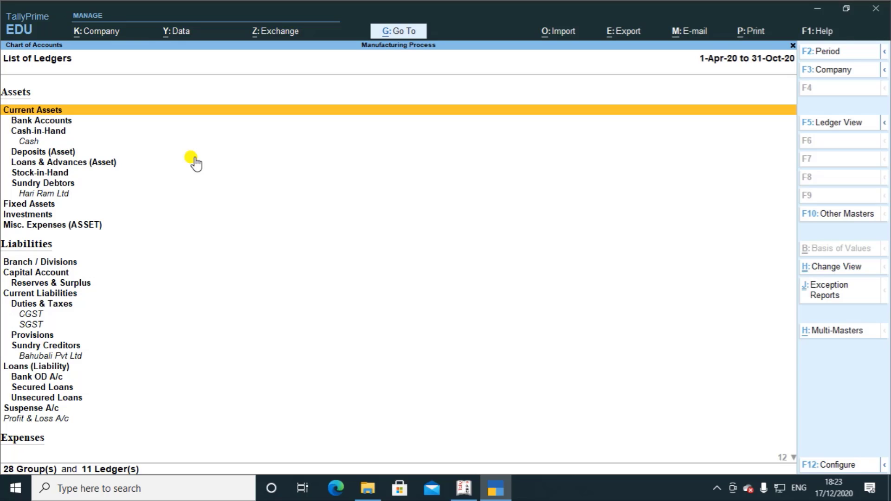
- Start a masters export for the ledgers and open its export configuration
key(alt+e)
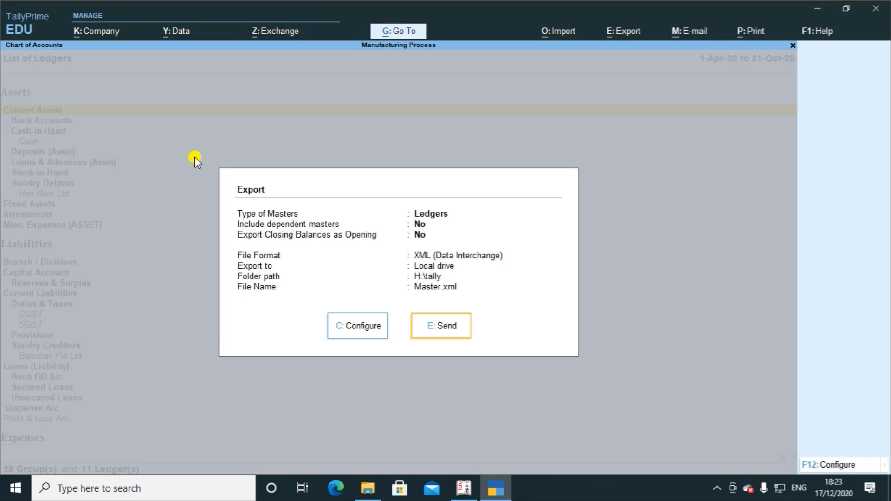
key(Left)
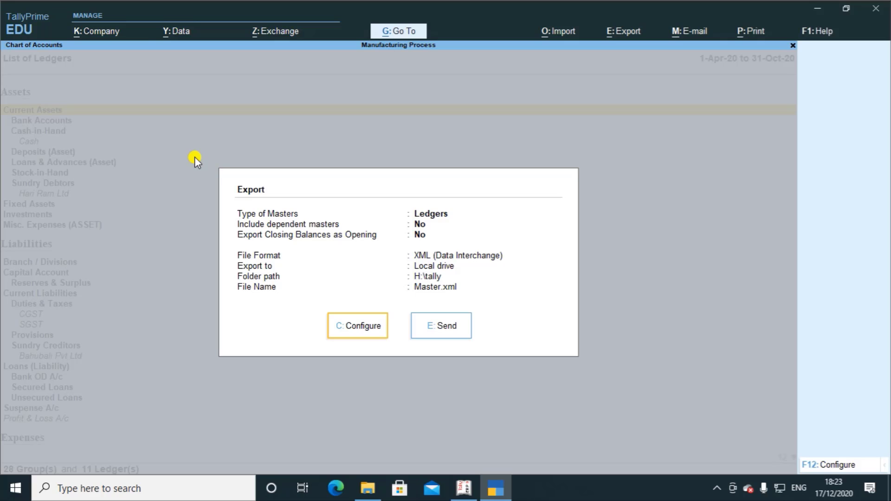
key(Return)
- Set the file name of the ledger export to ledger.xml
key(Down)
key(Down)
key(Down)
key(Down)
key(Down)
key(Down)
key(Down)
key(Down)
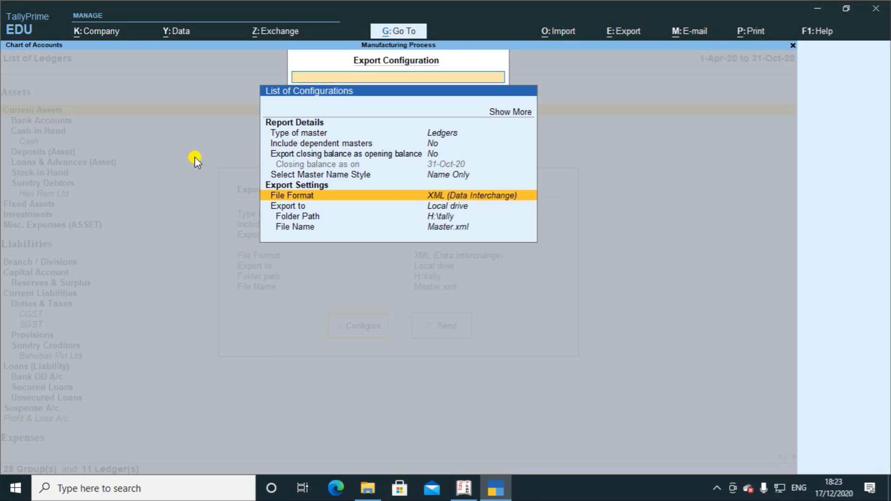
key(Return)
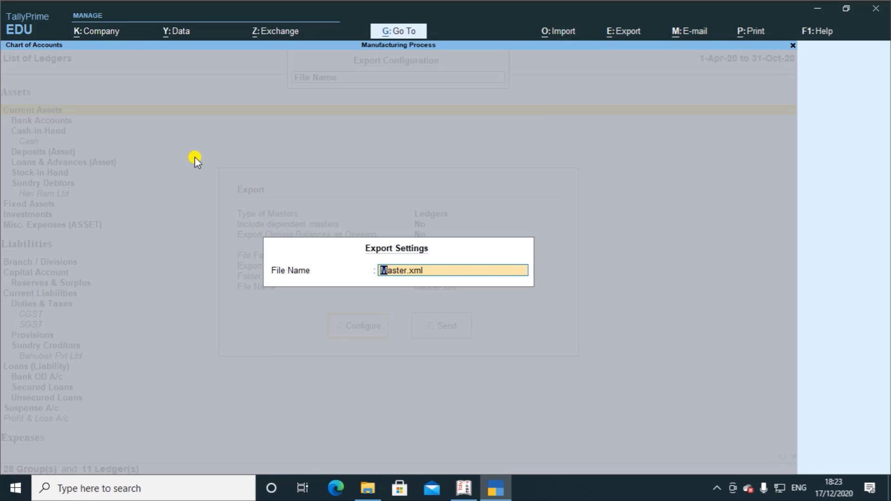
text(ledger.xml)
key(Return)
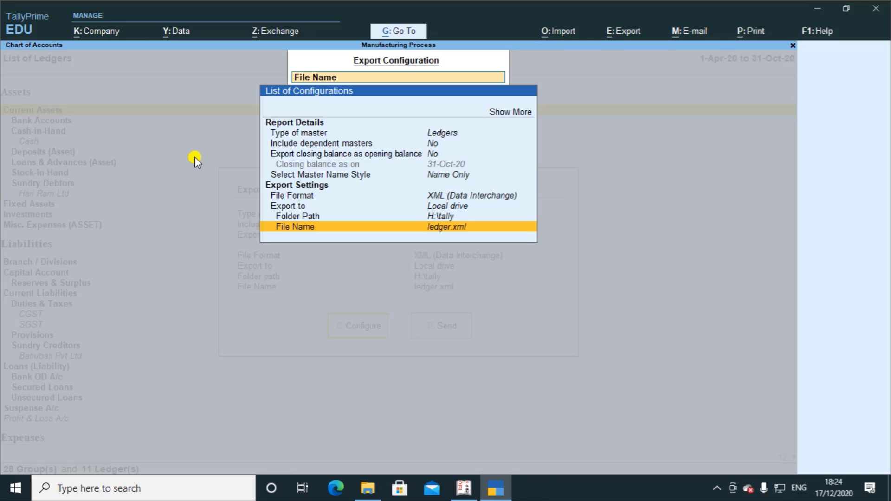
- Leave the export configuration and export the ledgers as XML to the H:\tally folder
key(Escape)
key(Escape)
key(Right)
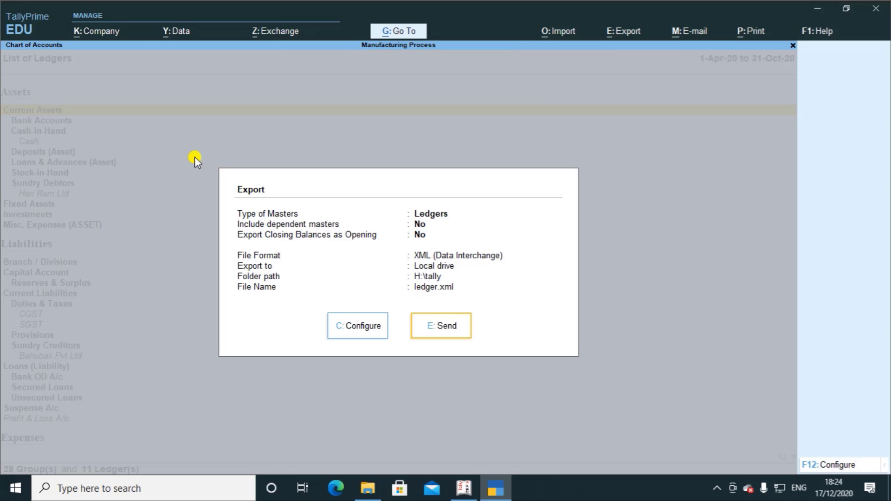
key(Return)
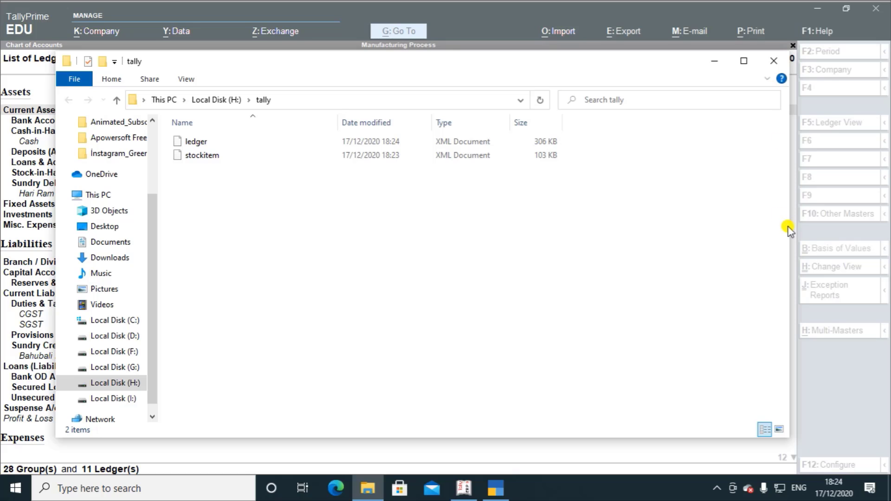
- Switch back to TallyPrime, close the ledger list and Statistics report, and return to the Gateway of Tally
click(35, 80)
key(Escape)
key(Escape)
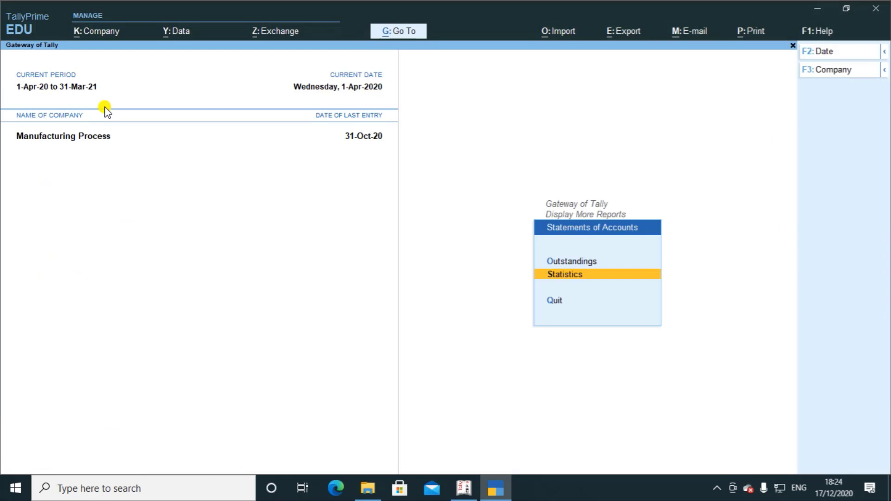
key(Escape)
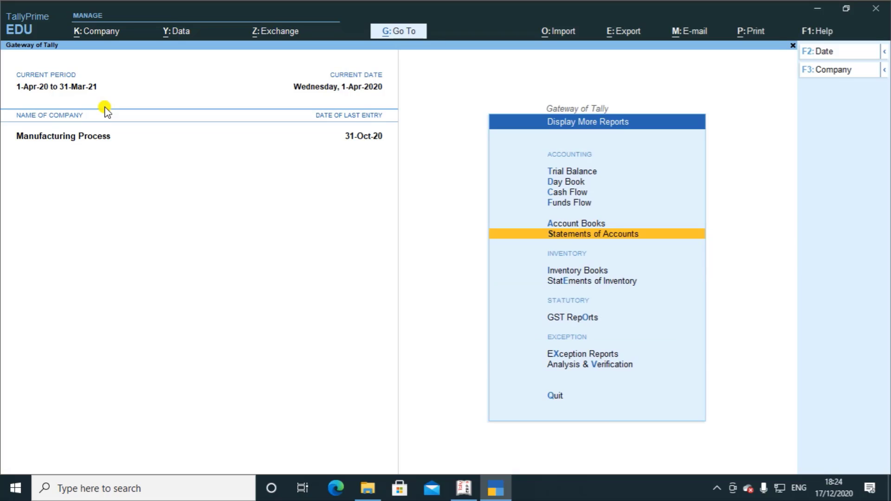
key(Escape)
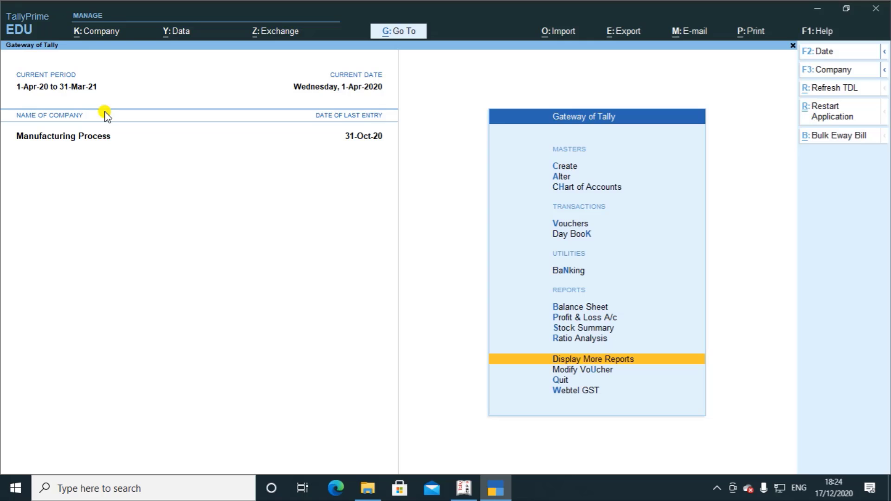
key(ctrl+F3)
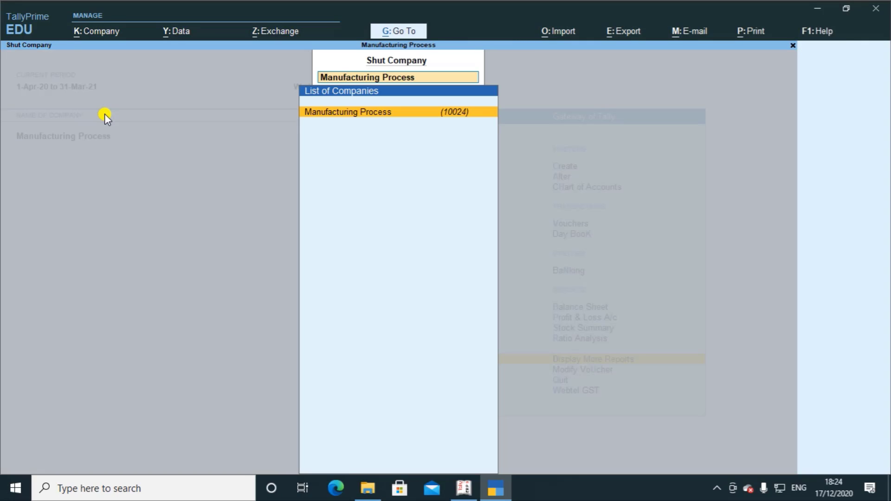
key(Escape)
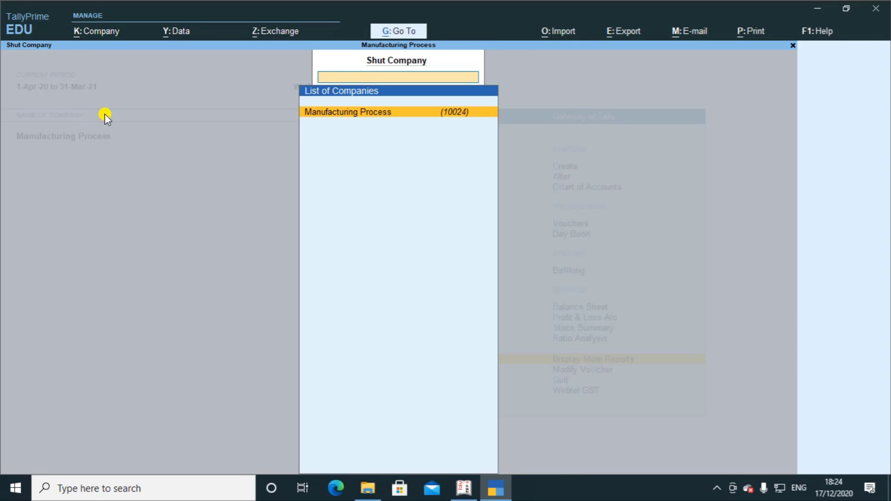
key(Escape)
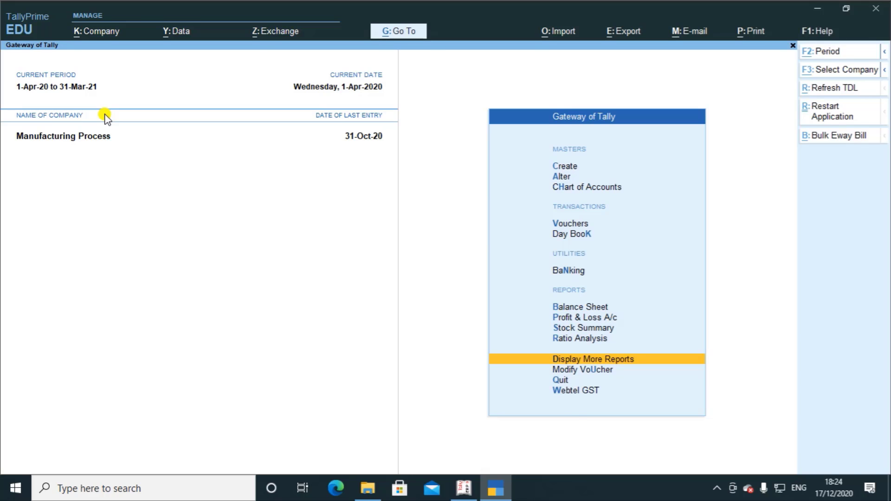
- Select and load the company Gst Return GSTR1 from the list of companies
key(alt+F3)
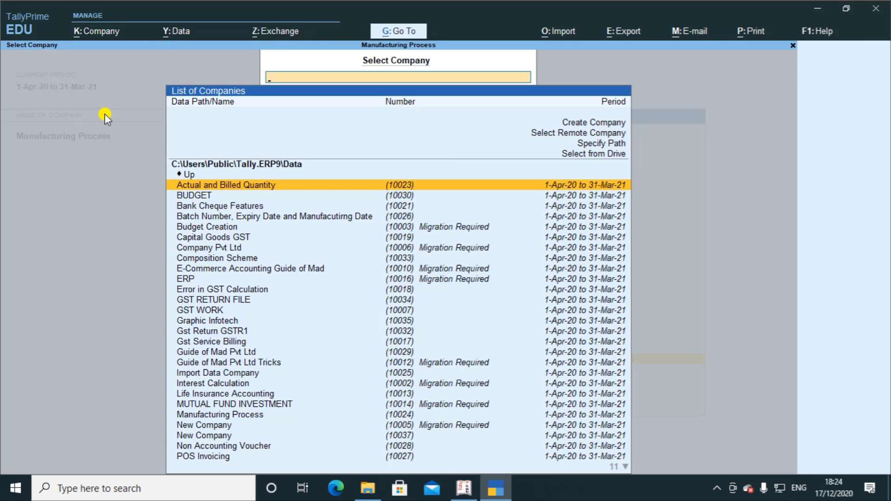
text(g)
key(Down)
key(Down)
key(Down)
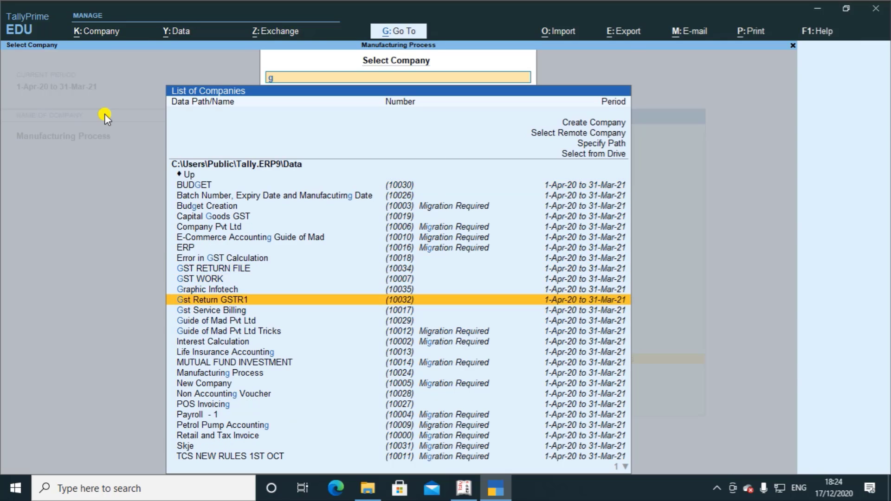
key(Return)
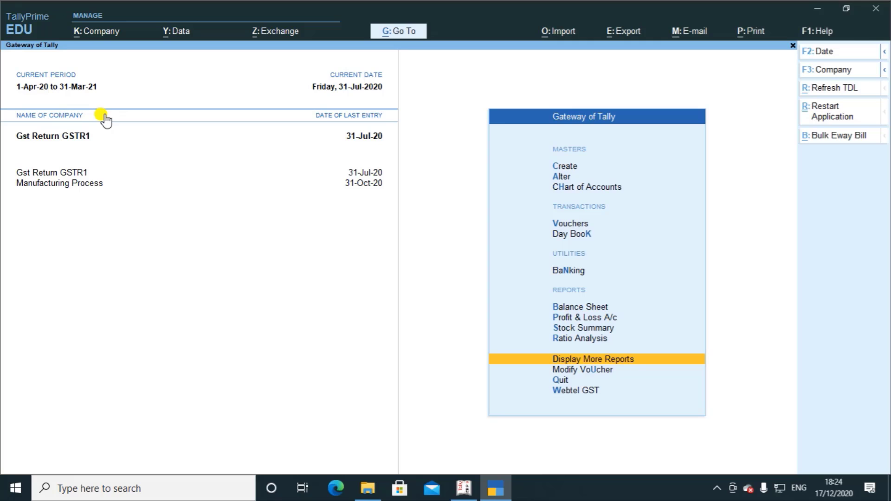
- Open the Cash ledger of the Gst Return GSTR1 company for alteration
key(Up)
key(Up)
key(Up)
key(Up)
key(Up)
key(Up)
key(Up)
key(Up)
key(Up)
key(Up)
key(Up)
key(Up)
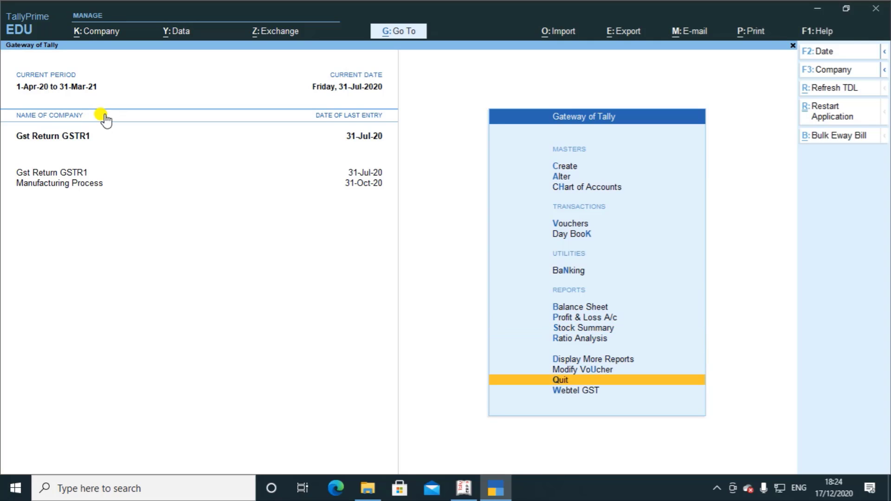
key(Down)
key(Down)
key(Down)
key(Return)
key(Down)
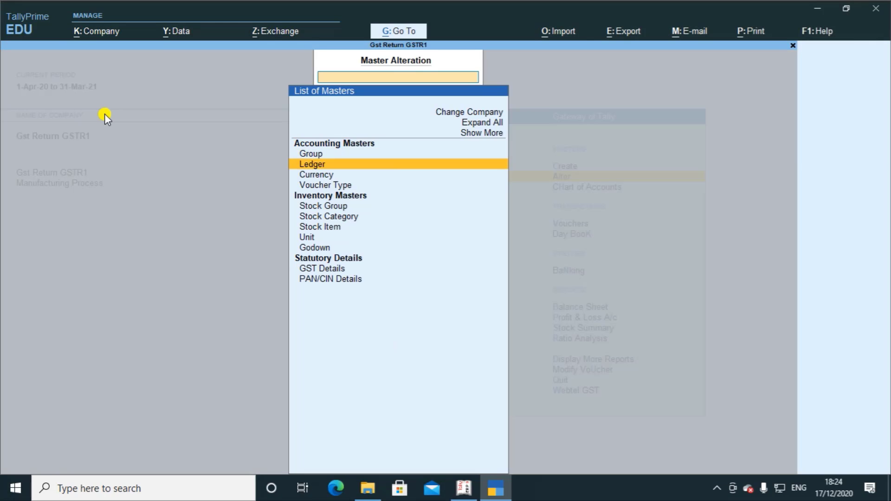
key(Return)
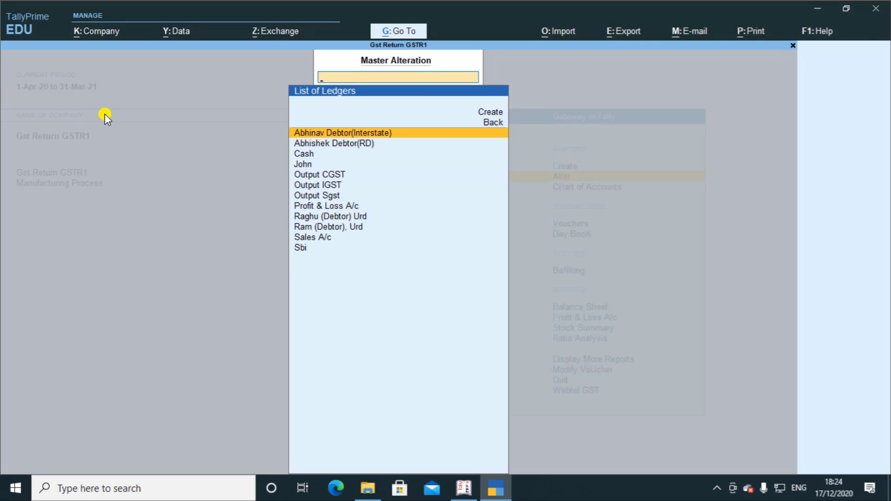
key(Down)
key(Down)
key(Return)
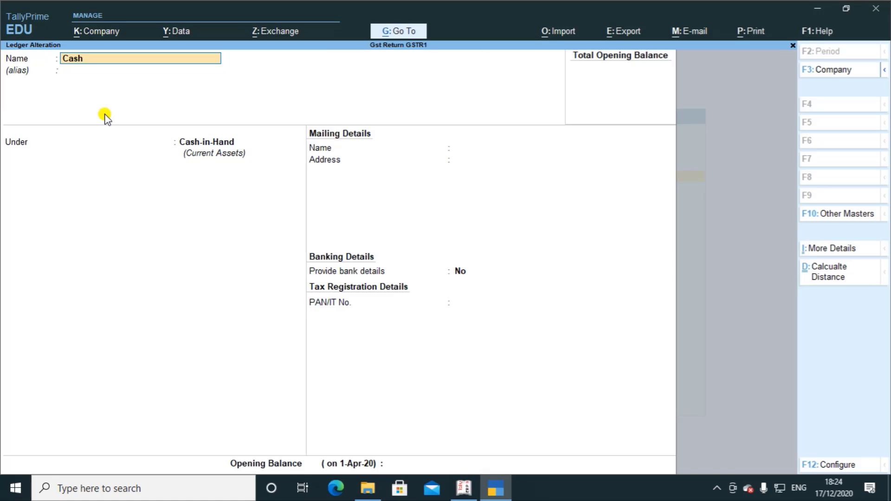
- Set the Cash ledger's opening balance to 14,000.00 Dr, save the ledger and return to the Gateway of Tally
key(Return)
key(Return)
key(Return)
key(Return)
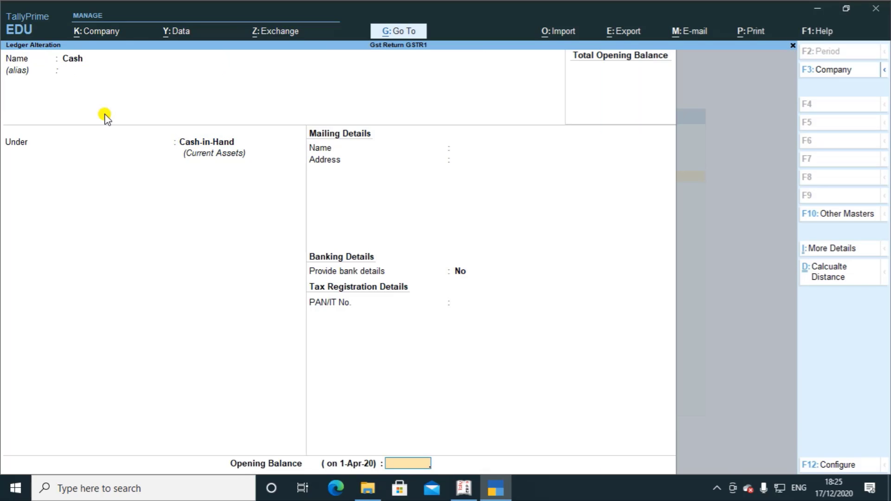
text(14000)
key(Return)
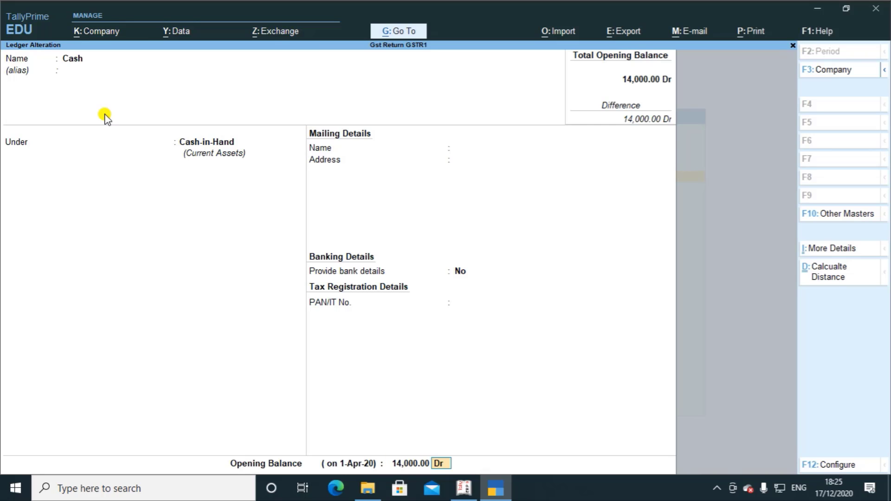
key(Return)
key(y)
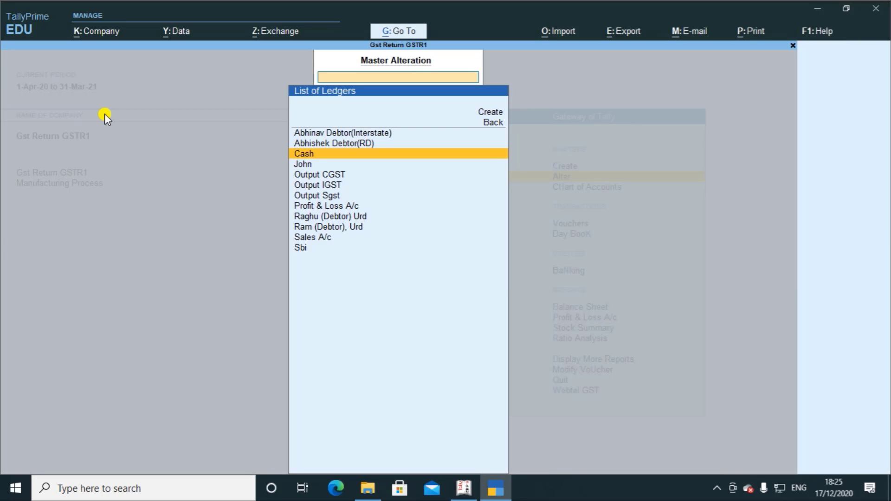
key(Escape)
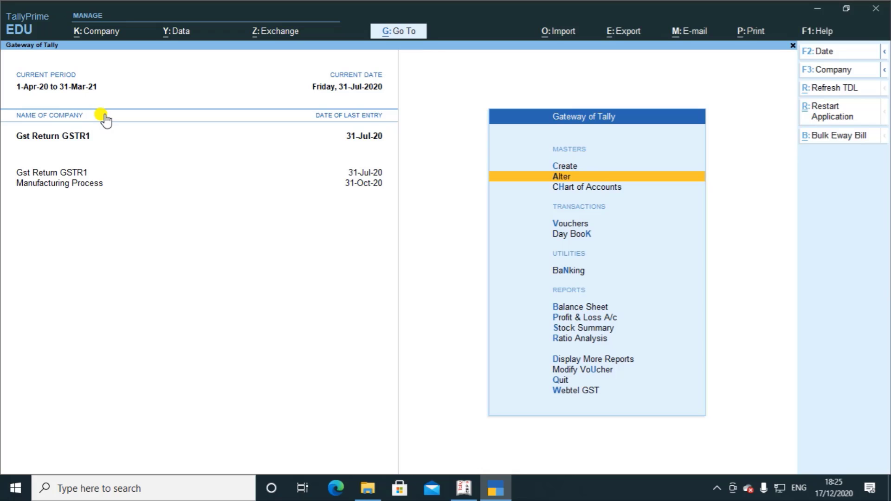
- Examine the list of existing ledgers in the Gst Return GSTR1 company, then return to the Gateway of Tally
key(Return)
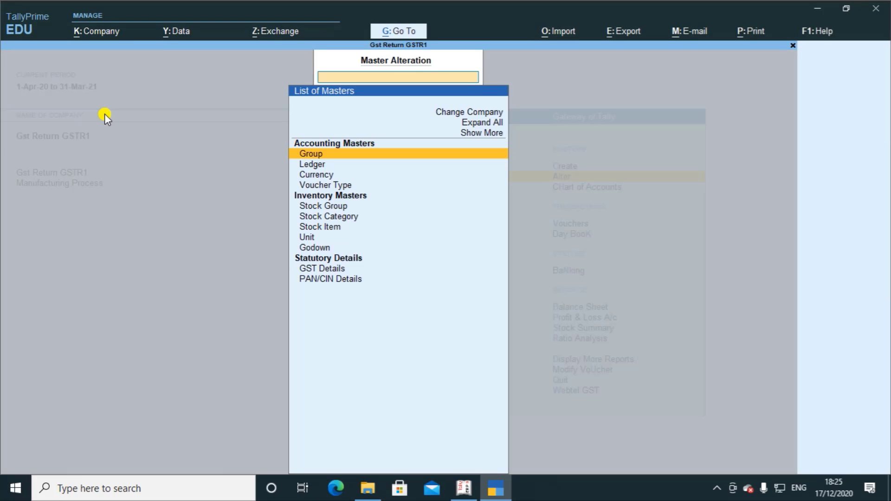
key(Down)
key(Return)
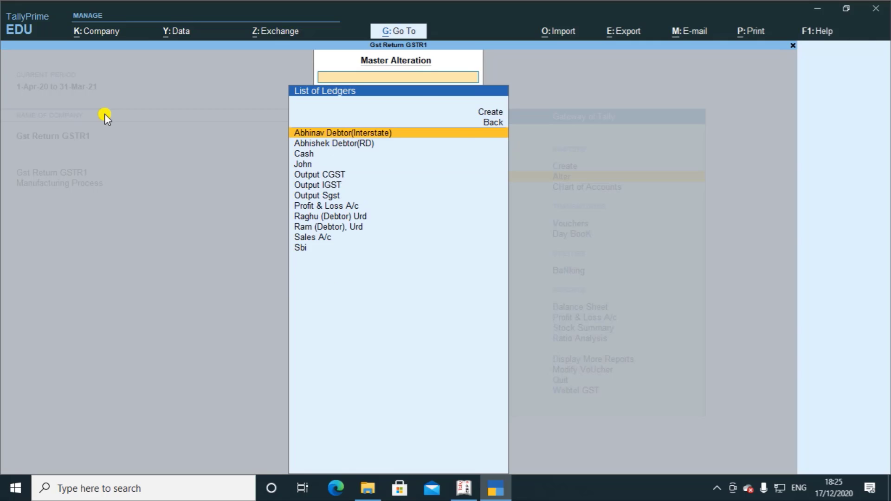
key(Escape)
key(Escape)
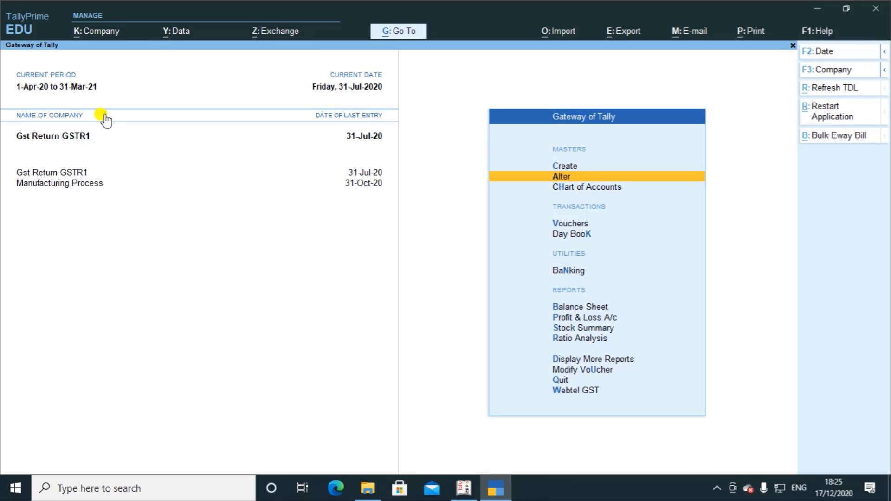
key(Down)
key(Down)
key(Down)
key(Down)
key(Down)
key(Down)
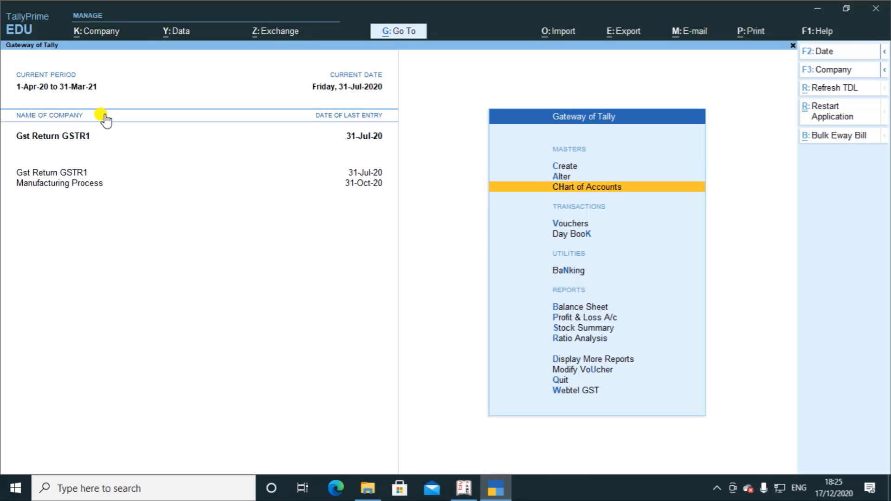
key(Up)
key(Up)
key(Up)
key(Up)
key(Up)
key(Up)
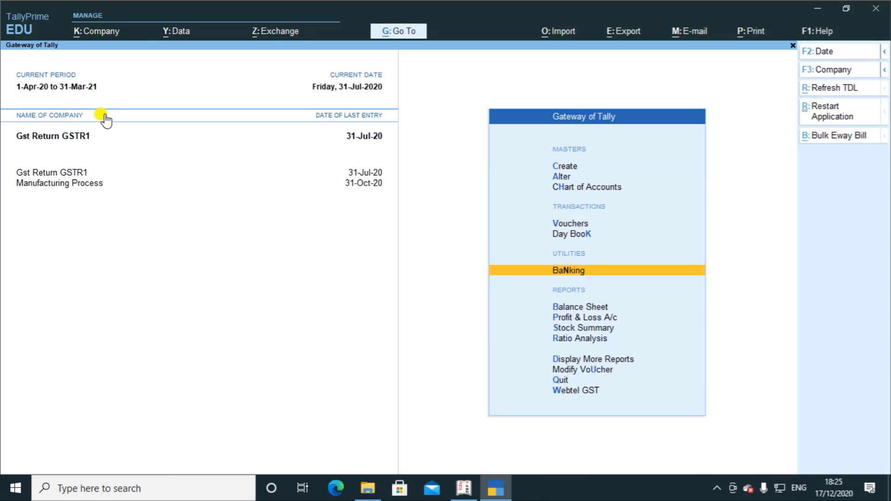
- Examine the list of existing stock items in the Gst Return GSTR1 company and return to the Gateway of Tally
key(Return)
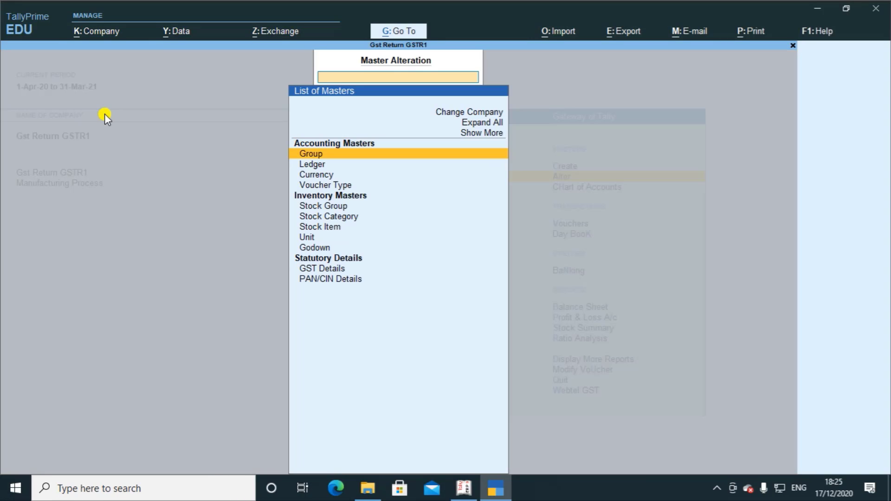
key(Down)
key(Down)
key(Down)
key(Down)
key(Down)
key(Down)
key(Return)
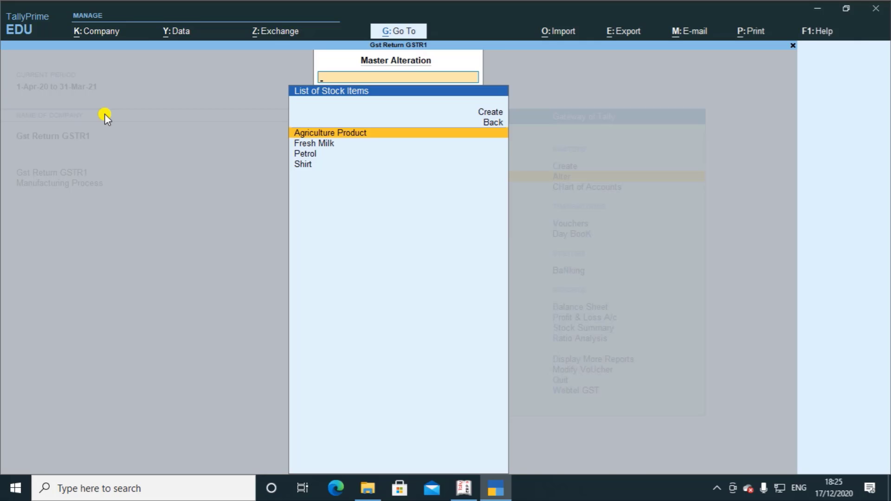
key(Escape)
key(Escape)
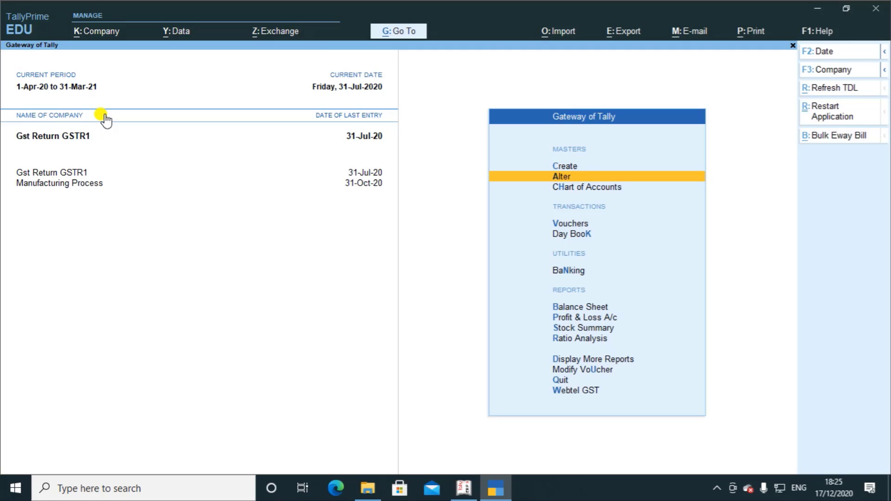
key(ctrl)
key(alt+o)
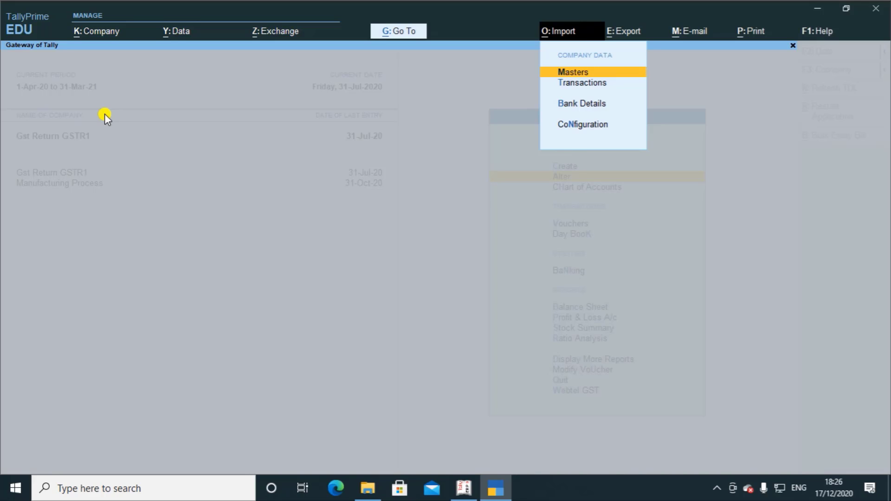
click(582, 73)
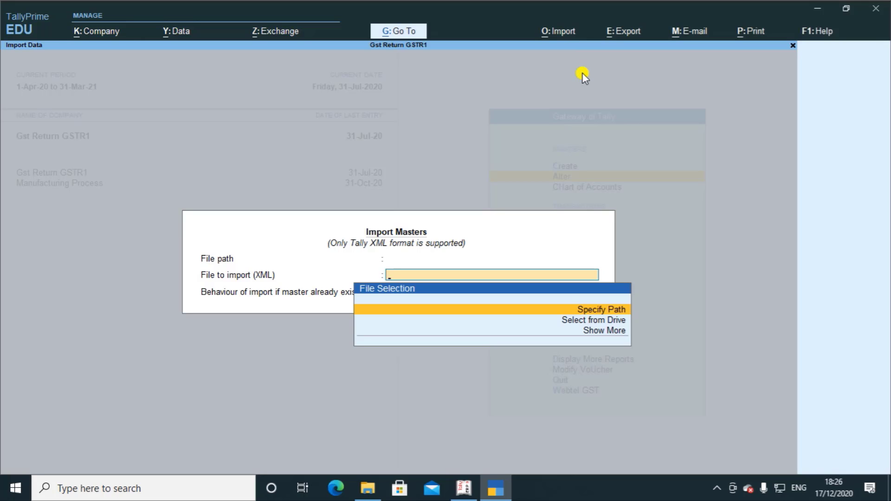
key(Escape)
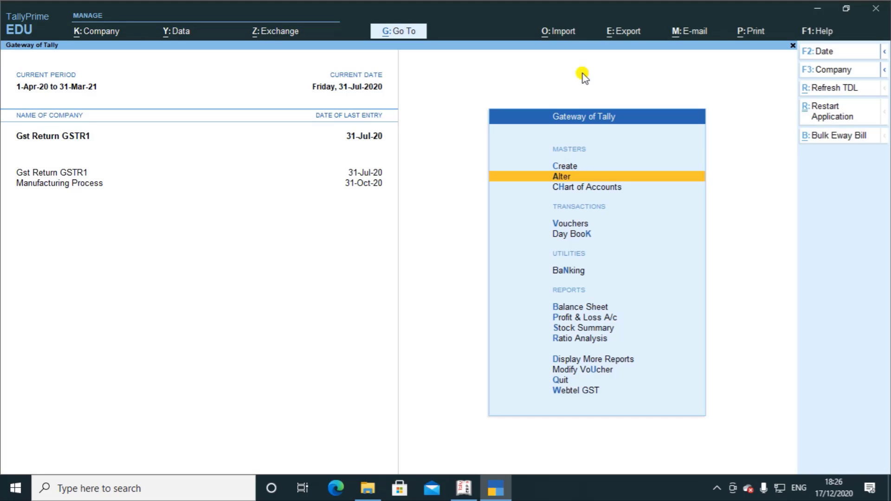
- Start a masters import and copy the H:\tally folder path from File Explorer
key(alt+o)
click(582, 73)
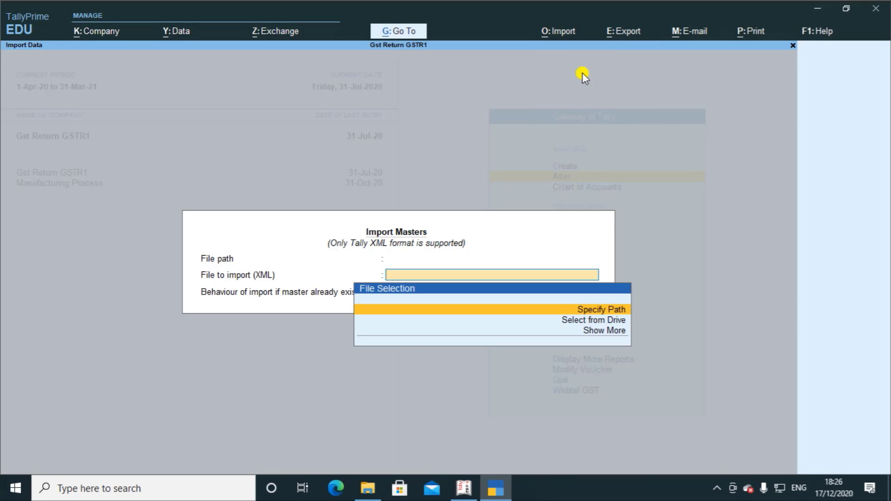
click(368, 488)
click(312, 101)
key(ctrl+c)
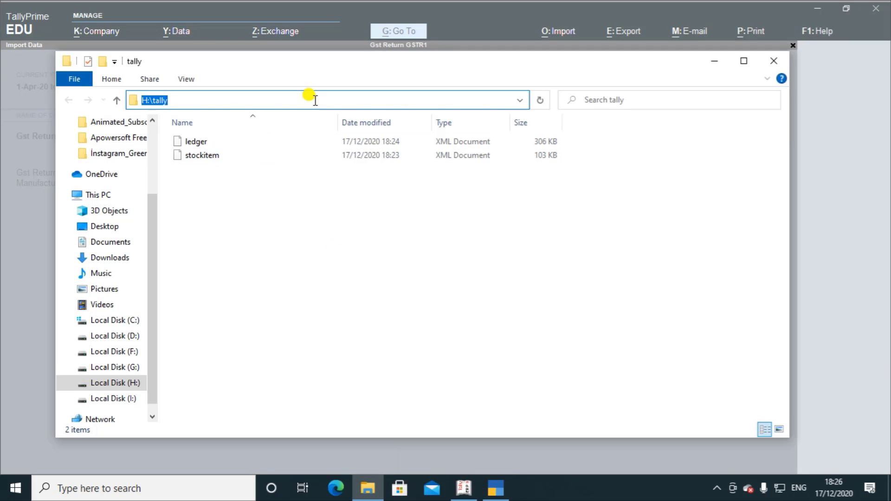
- Switch back to TallyPrime, set the import file path to H:\tally and choose ledger.xml as the file to import
key(alt+Tab)
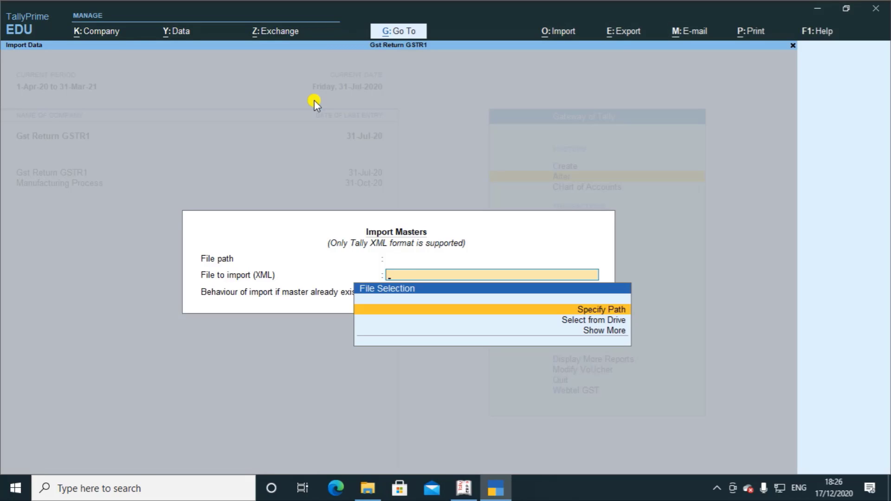
key(Return)
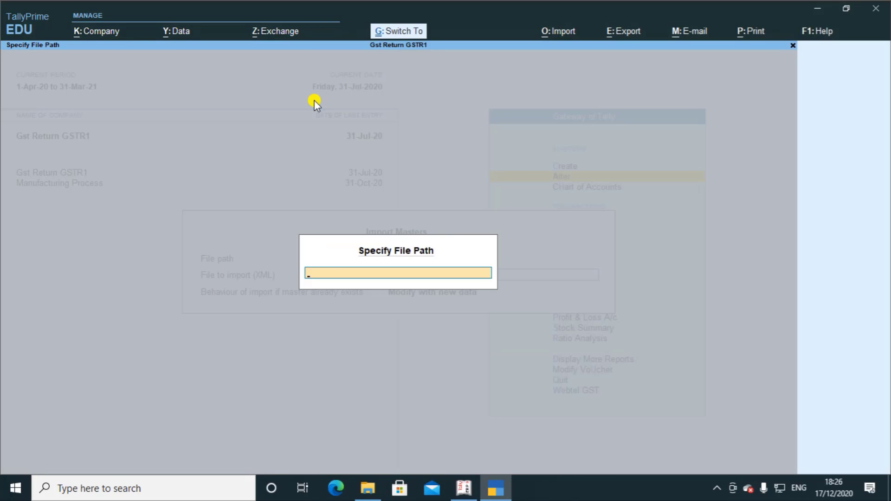
key(ctrl+v)
key(Return)
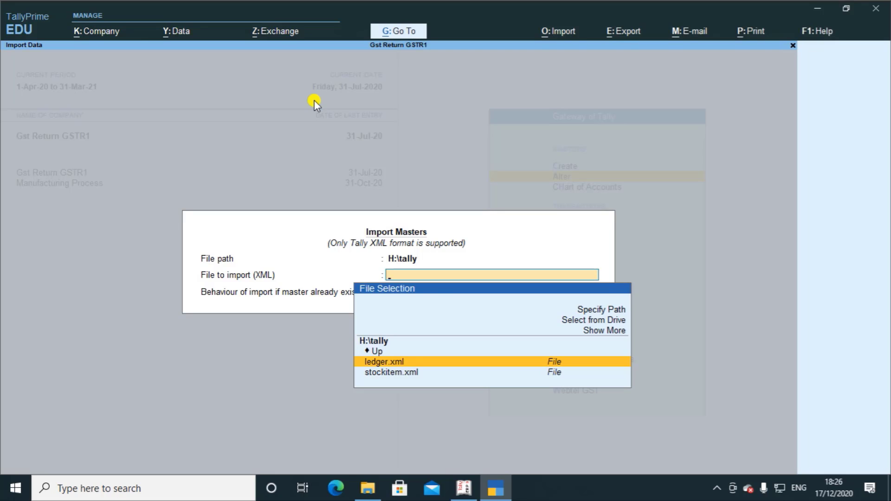
key(Return)
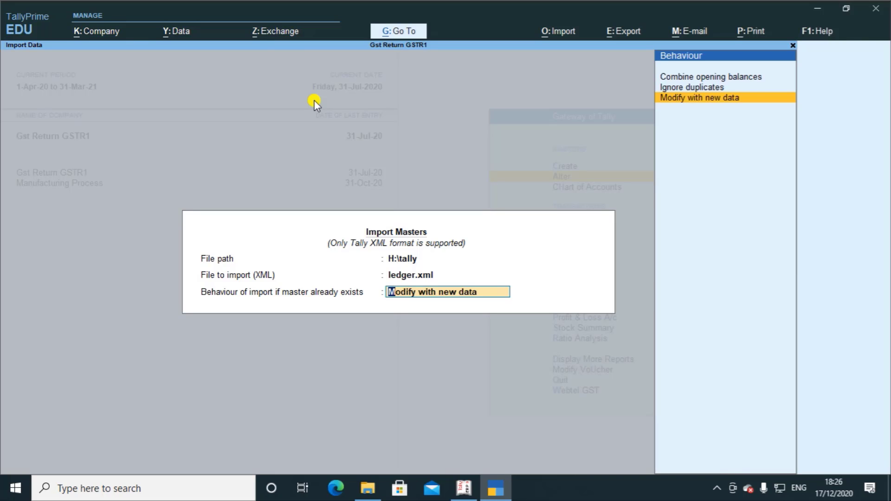
- Review the import behaviours for existing masters: Combine opening balances, Ignore duplicates and Modify with new data
key(Up)
key(Up)
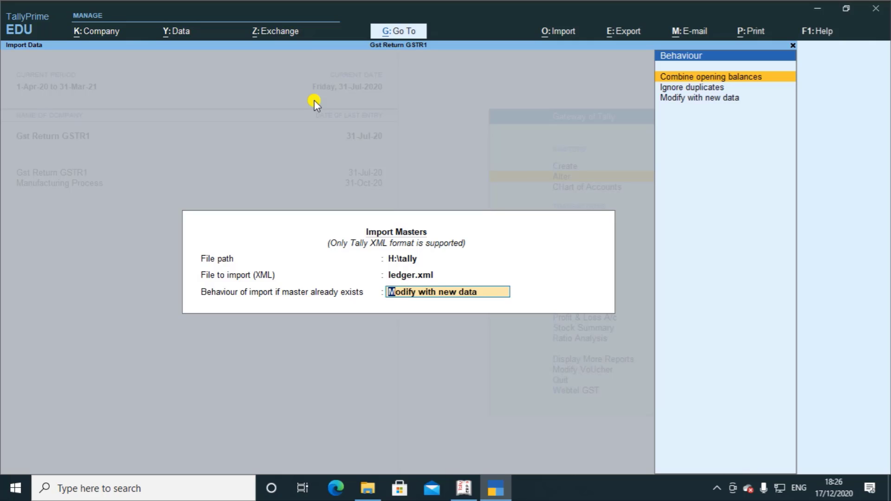
key(Down)
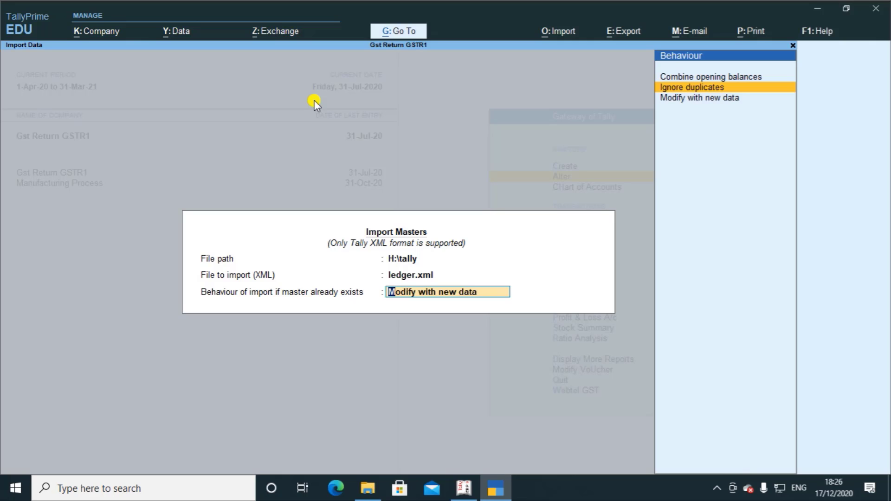
key(Down)
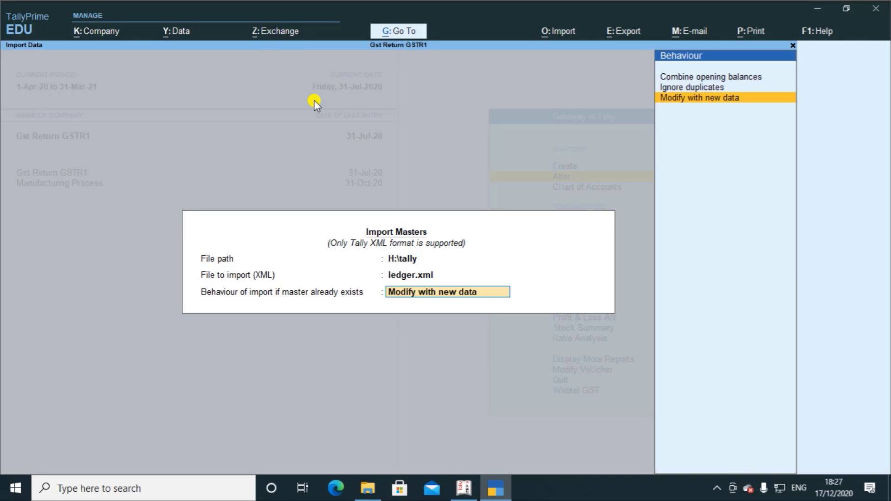
key(Up)
key(Up)
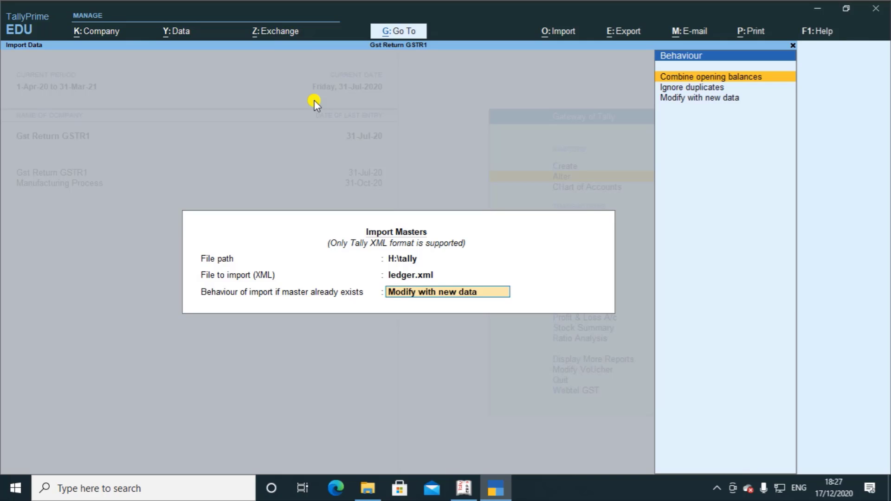
key(Down)
key(Down)
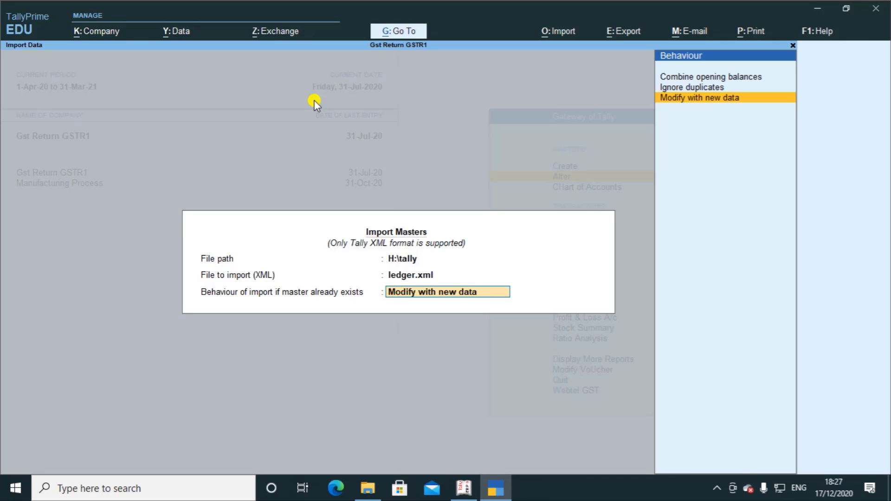
key(Up)
key(Up)
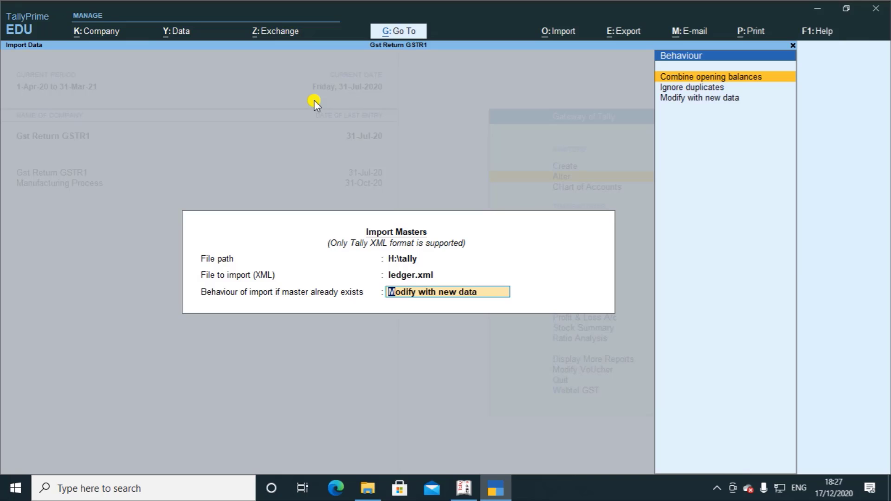
key(Down)
key(Down)
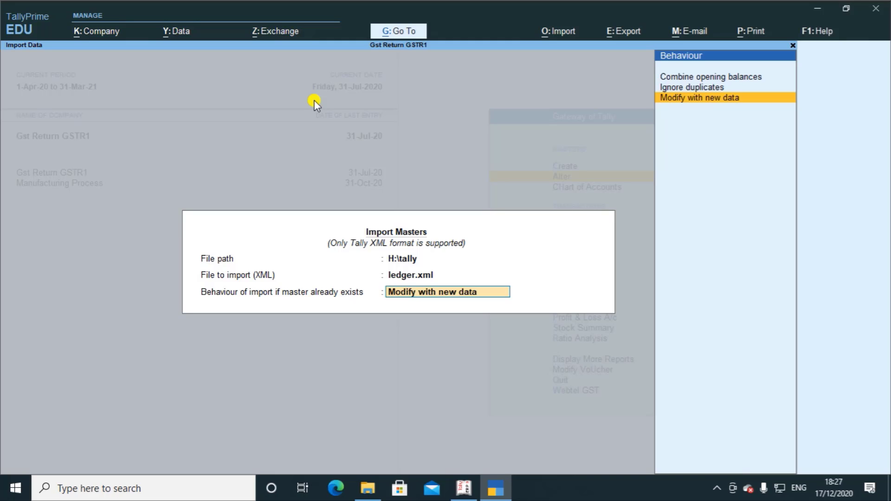
- Import ledger.xml with existing masters set to Modify with new data, and check the company's list of ledgers available for alteration
key(Return)
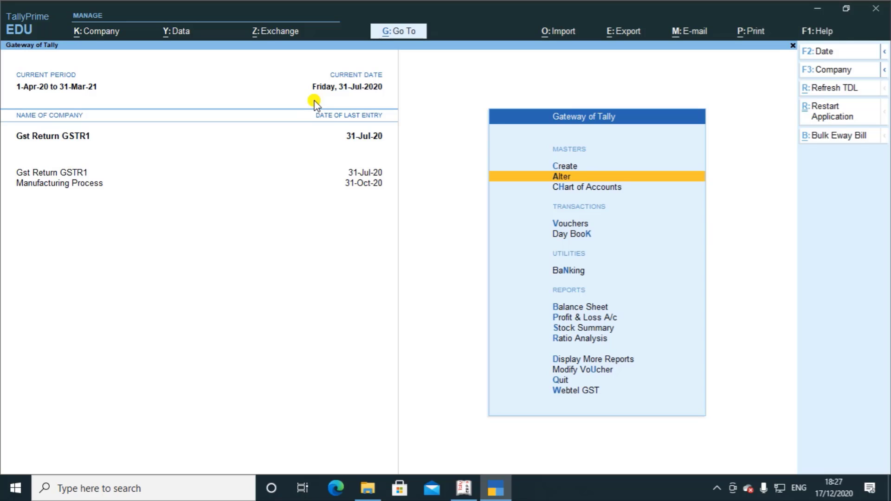
key(Return)
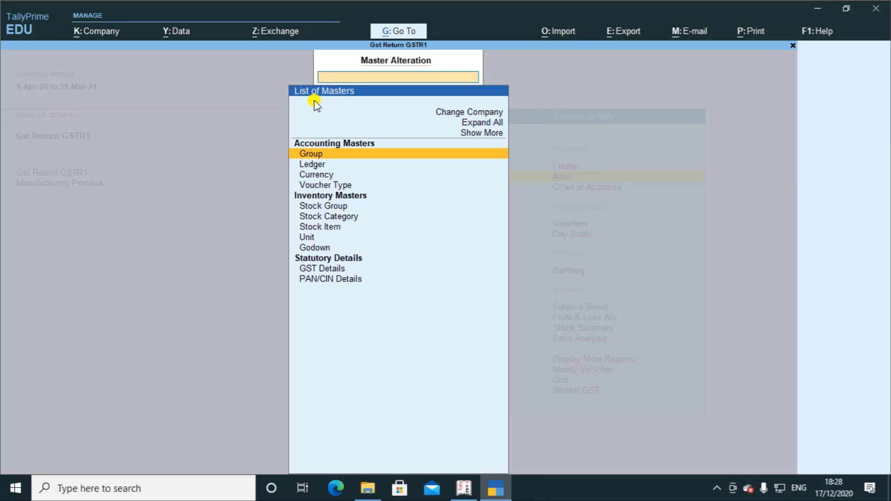
text(L)
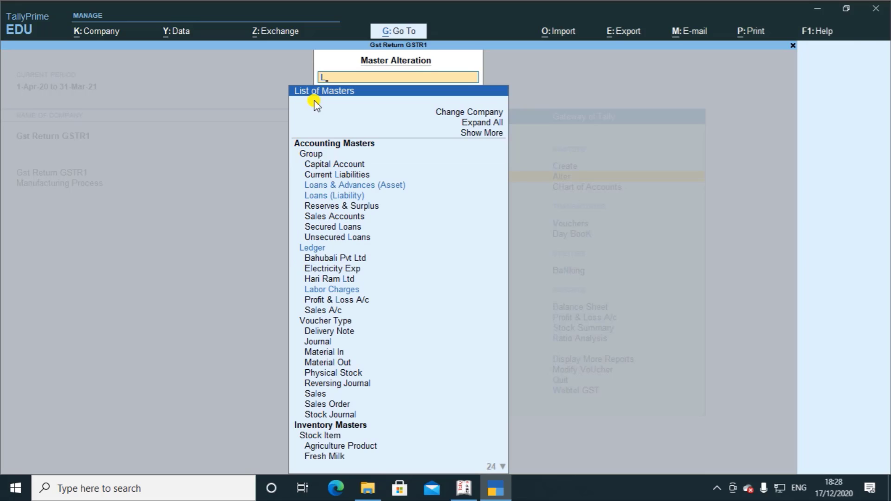
key(BackSpace)
key(Down)
key(Return)
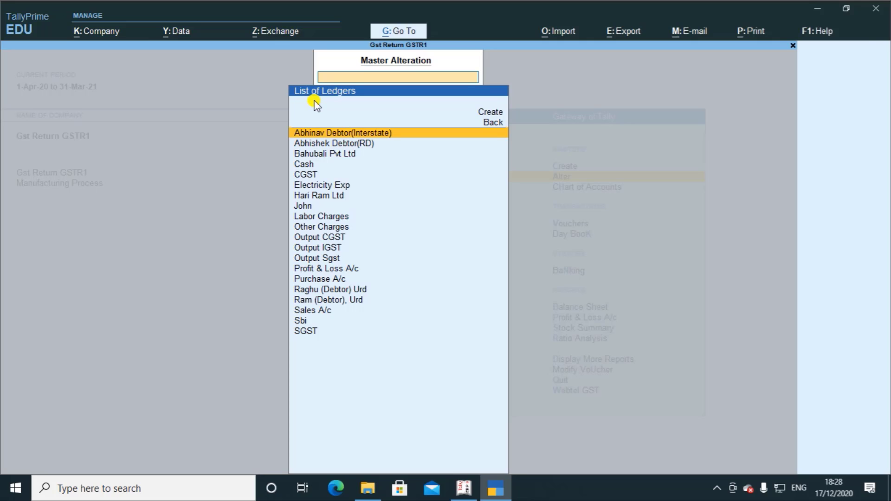
key(Escape)
key(Escape)
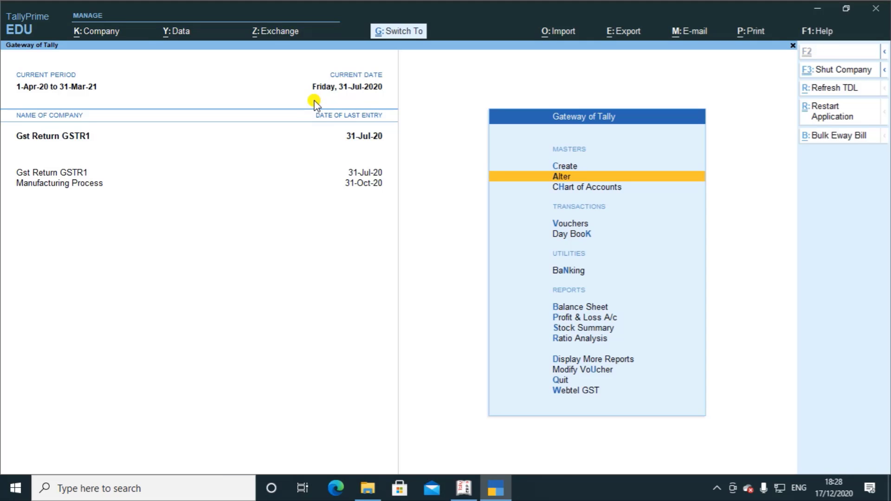
- Import the stockitem.xml masters file from H:\tally, with existing masters set to Modify with new data
key(alt+o)
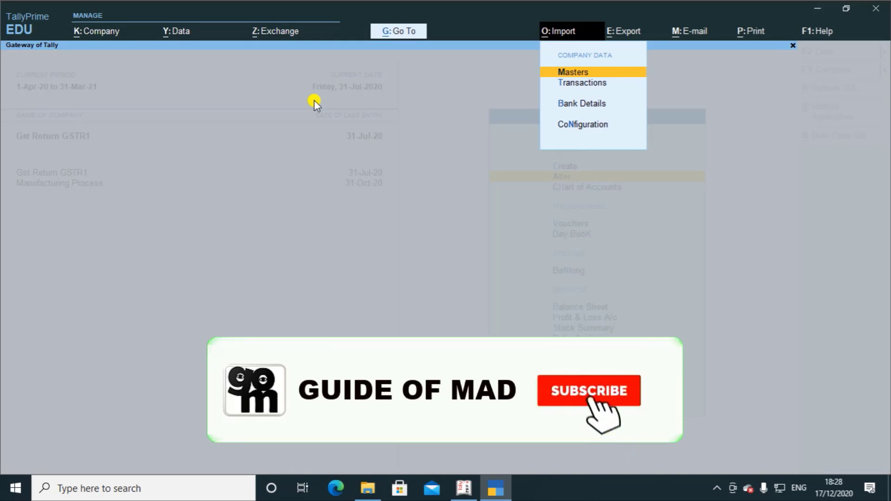
key(Return)
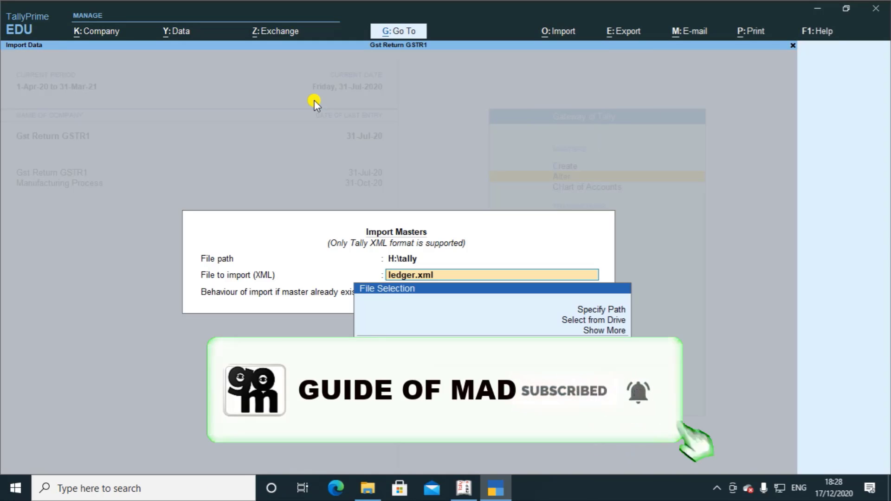
key(Return)
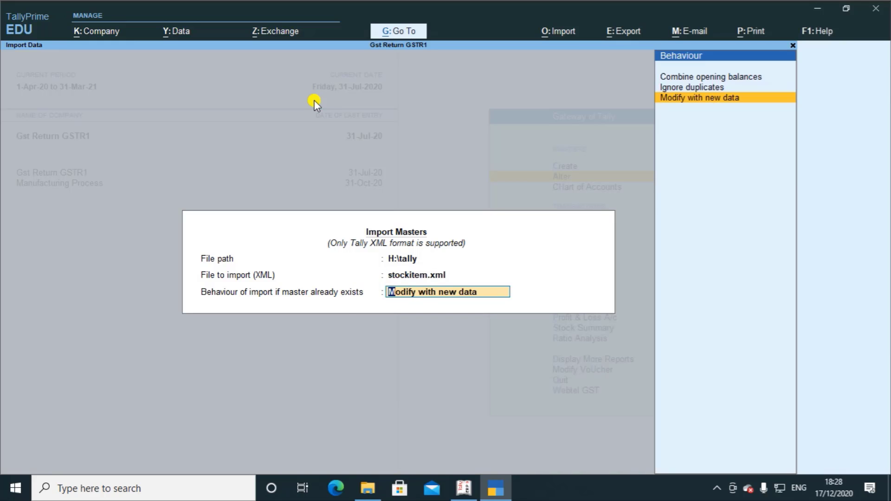
key(Return)
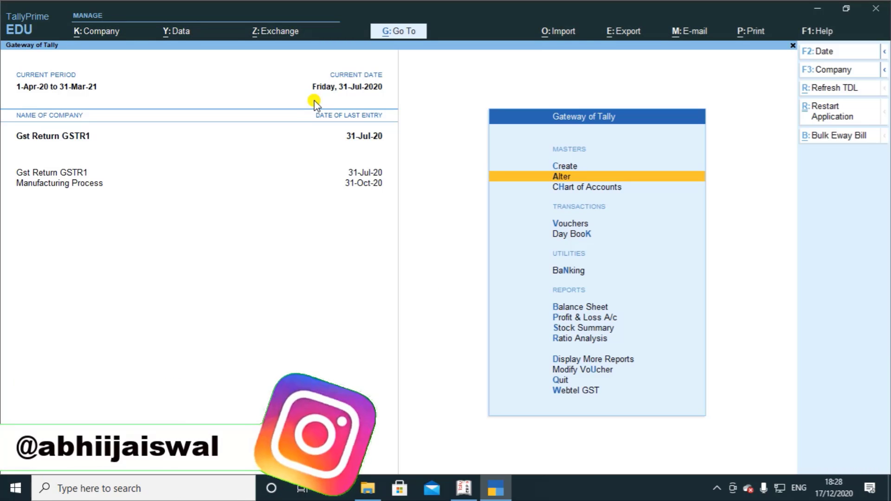
- Examine the list of stock items available for alteration in the Gst Return GSTR1 company and return to the list of masters
key(Return)
key(Down)
key(Down)
key(Down)
key(Down)
key(Down)
key(Down)
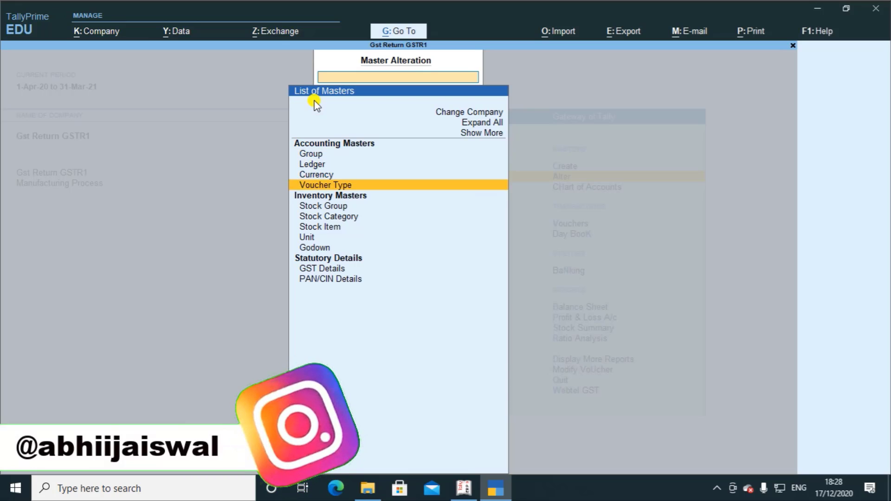
key(Return)
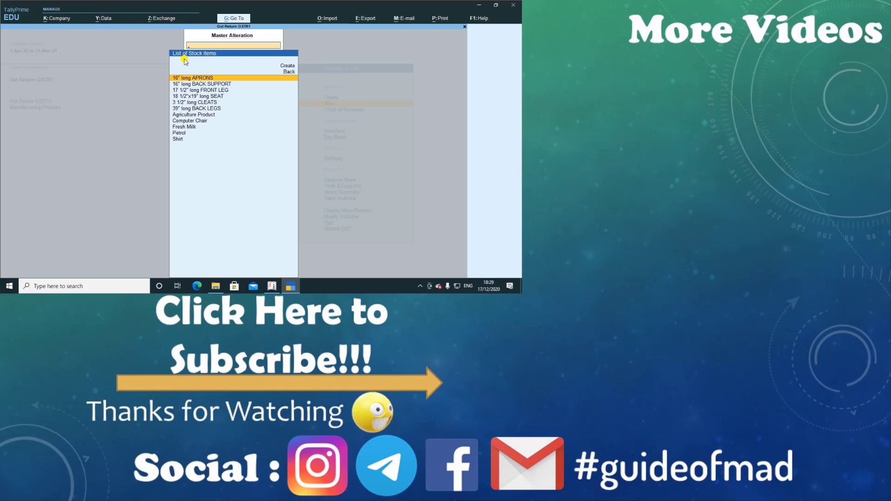
key(Escape)
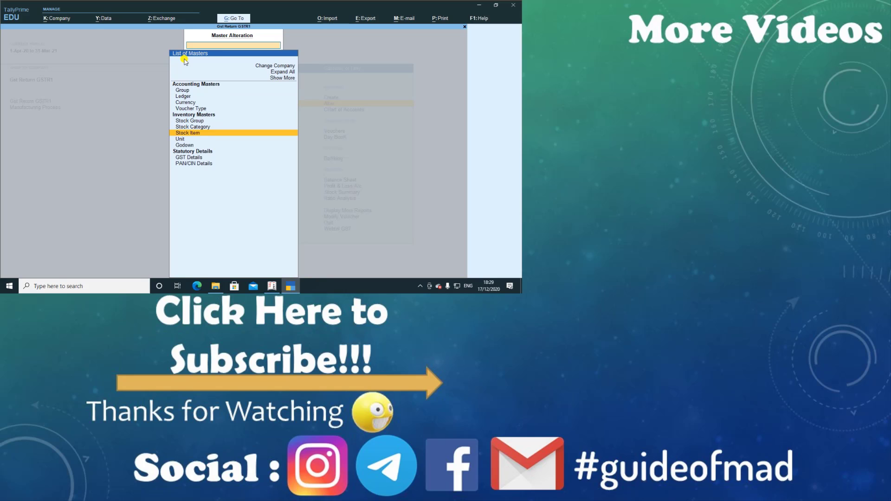